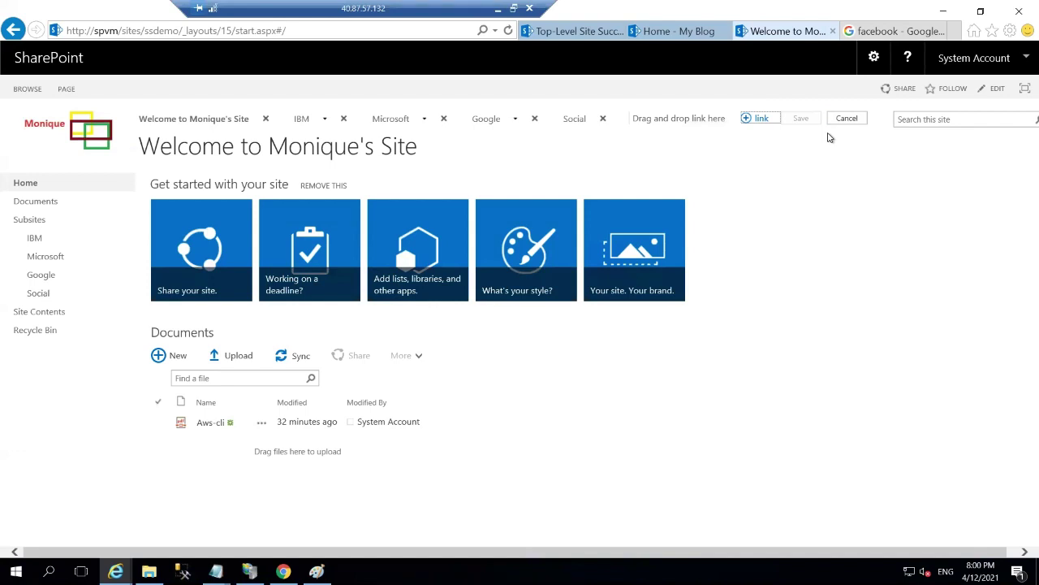
click(748, 120)
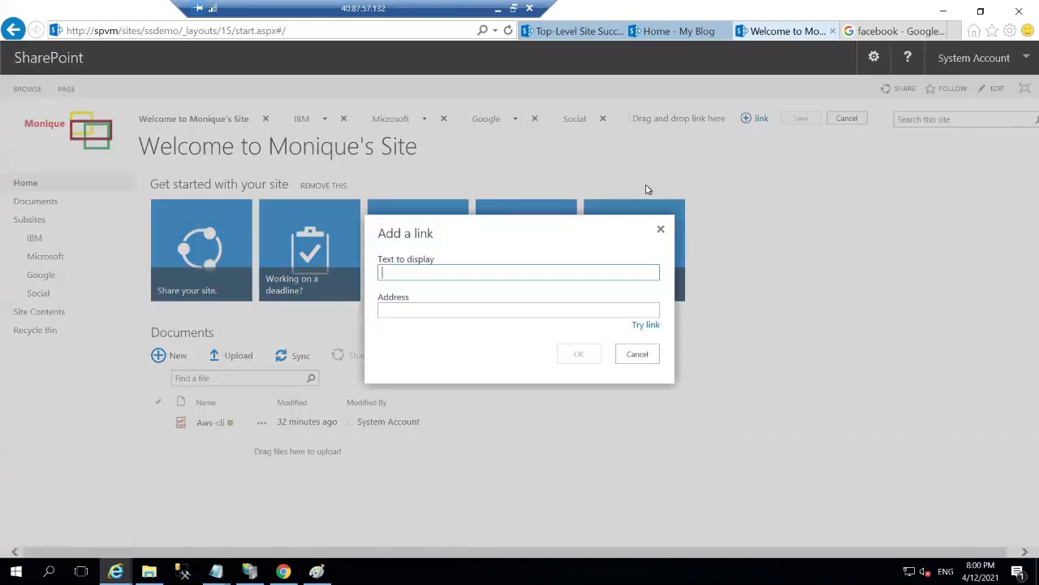
click(459, 313)
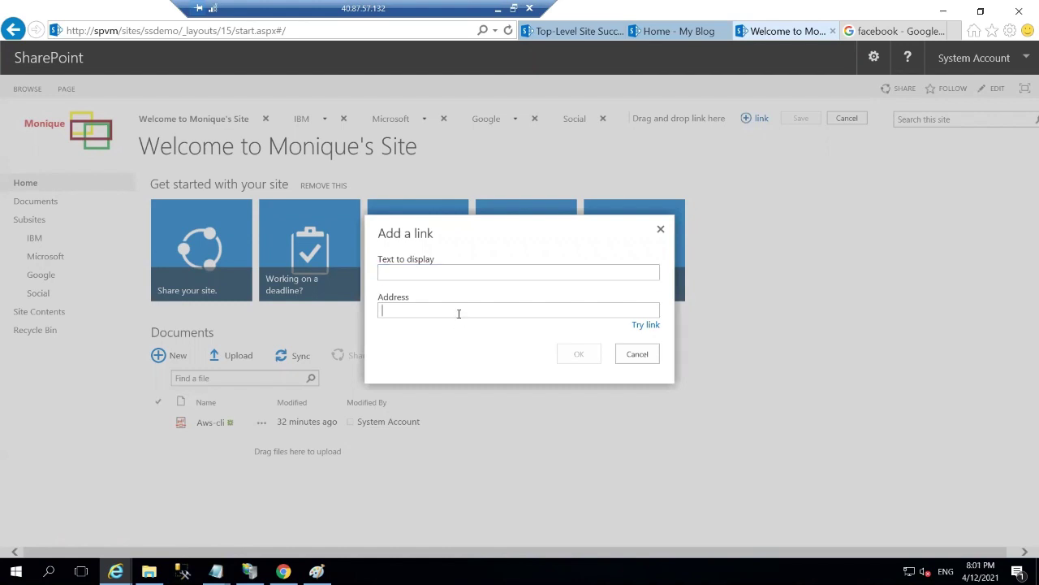
text(https://www.facebook.com/)
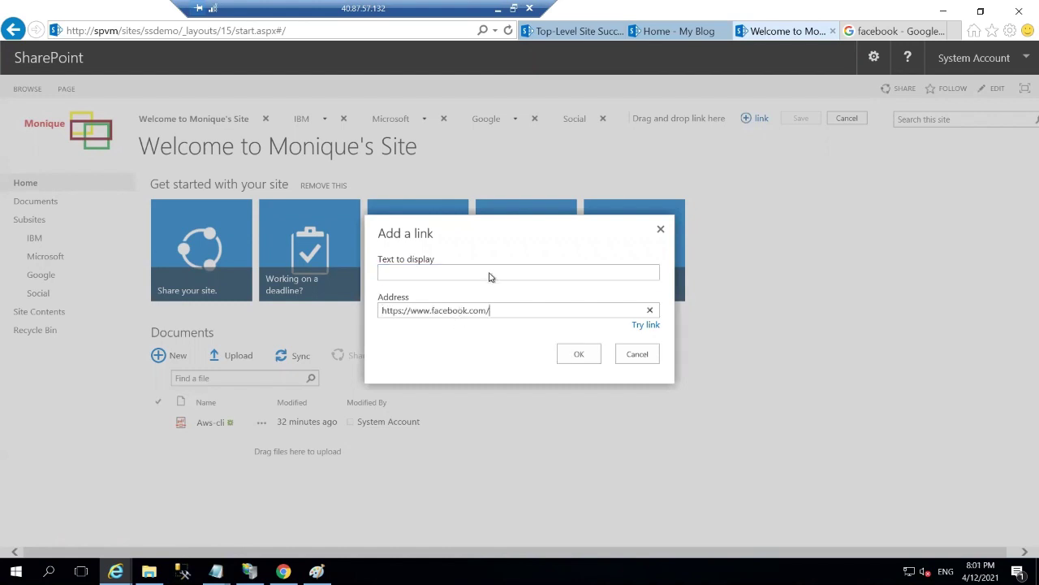
click(490, 272)
text(Ffa)
key(BackSpace)
key(BackSpace)
text(acebook)
click(574, 354)
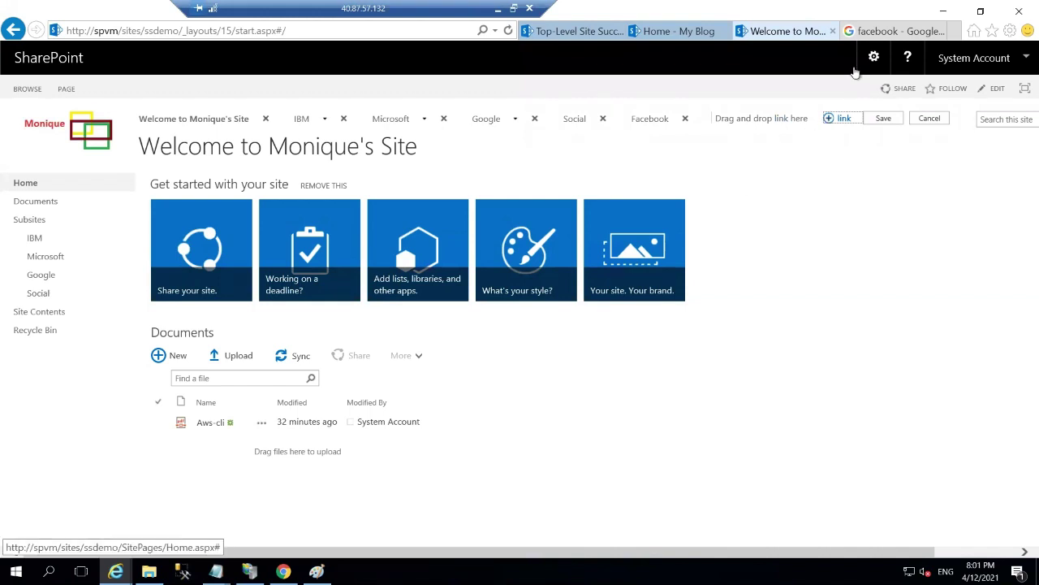
Search Google for instagram and copy the link address of the official Instagram result.
click(893, 31)
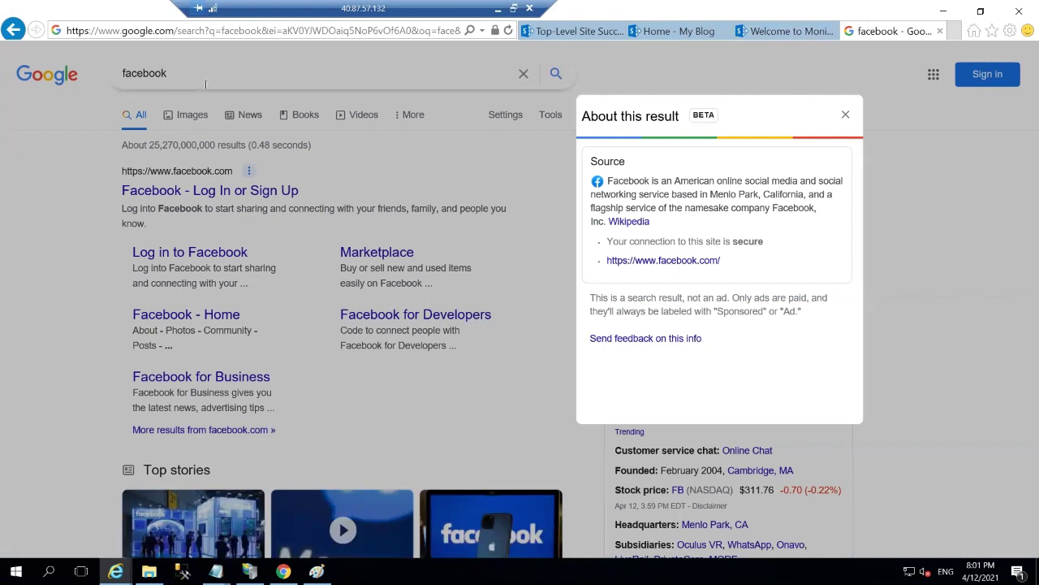
click(206, 84)
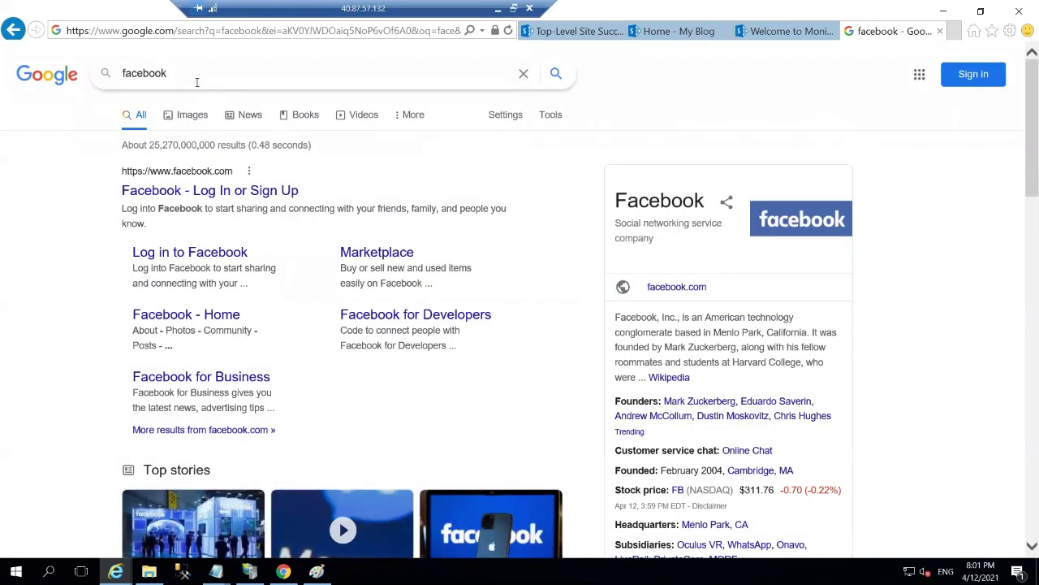
double_click(119, 76)
text(instagra)
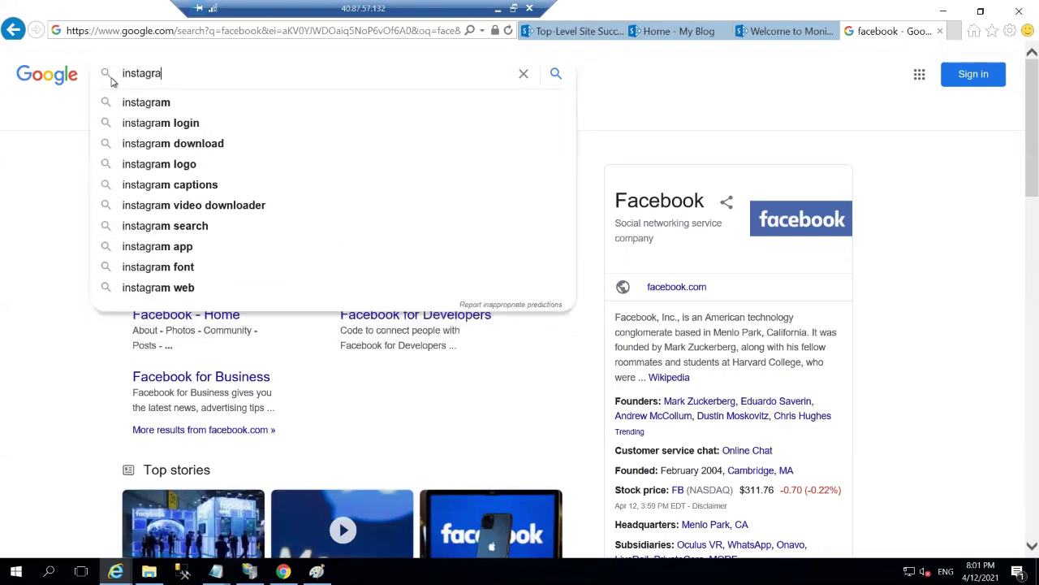
text(m)
key(Return)
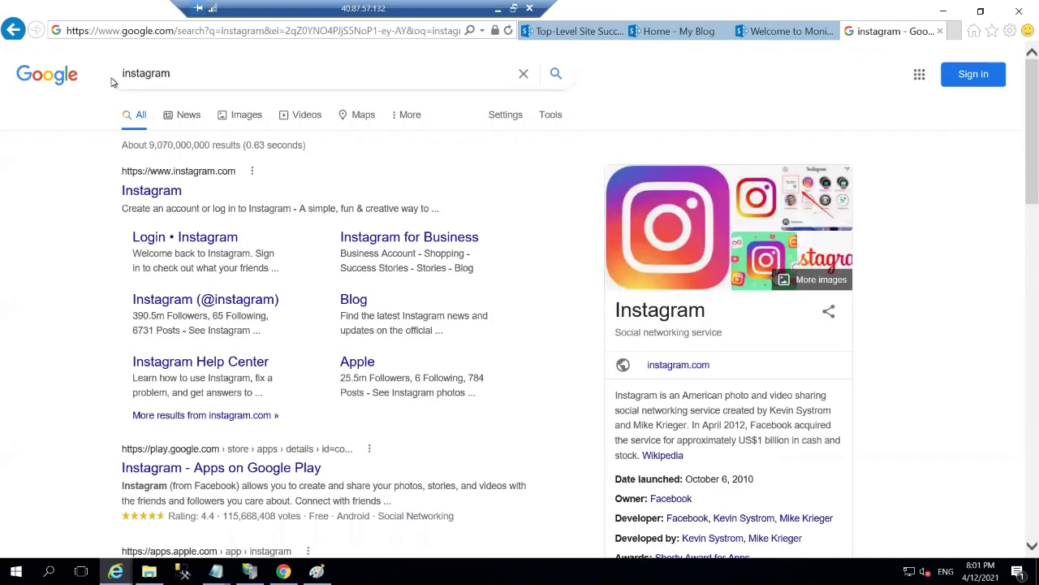
right_click(166, 171)
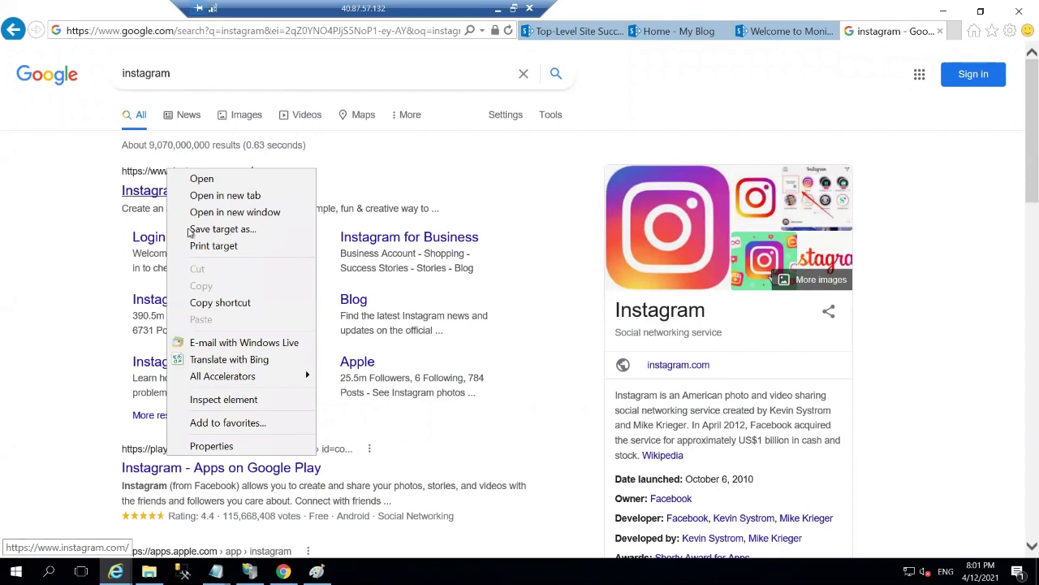
click(217, 306)
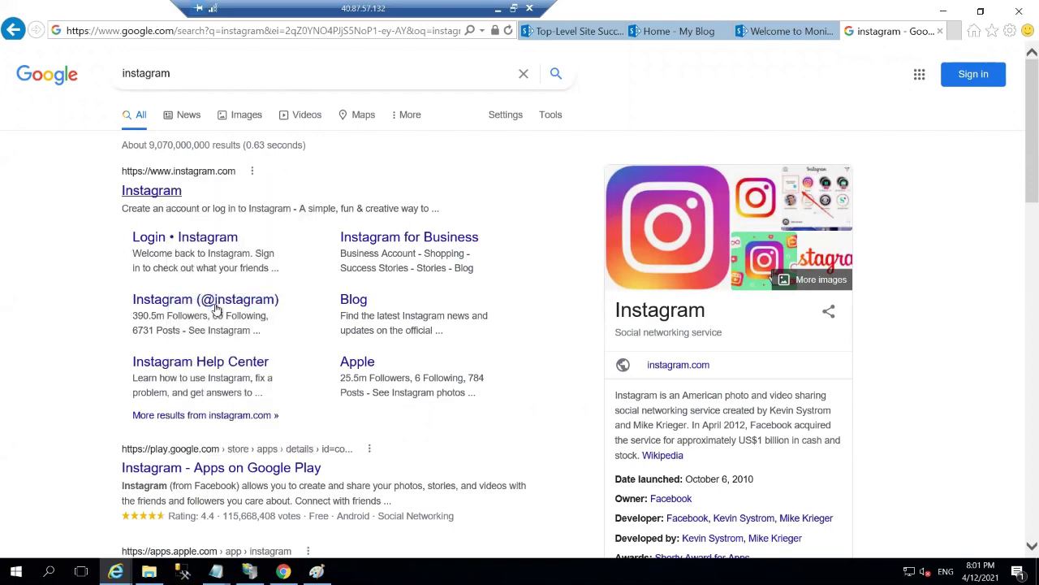
Return to the SharePoint site and add a top navigation link named Instagram with the copied address.
click(803, 31)
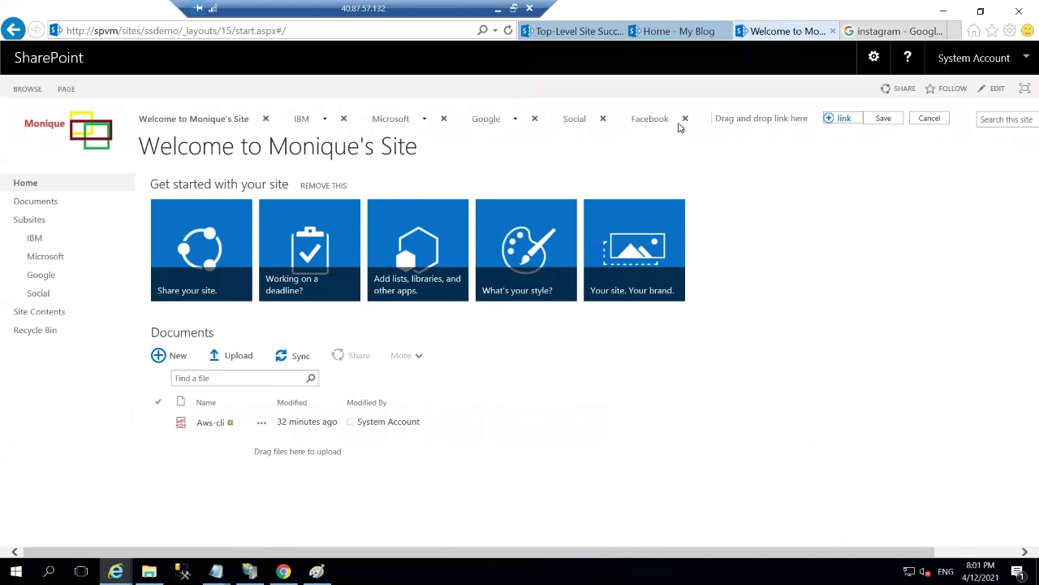
click(836, 120)
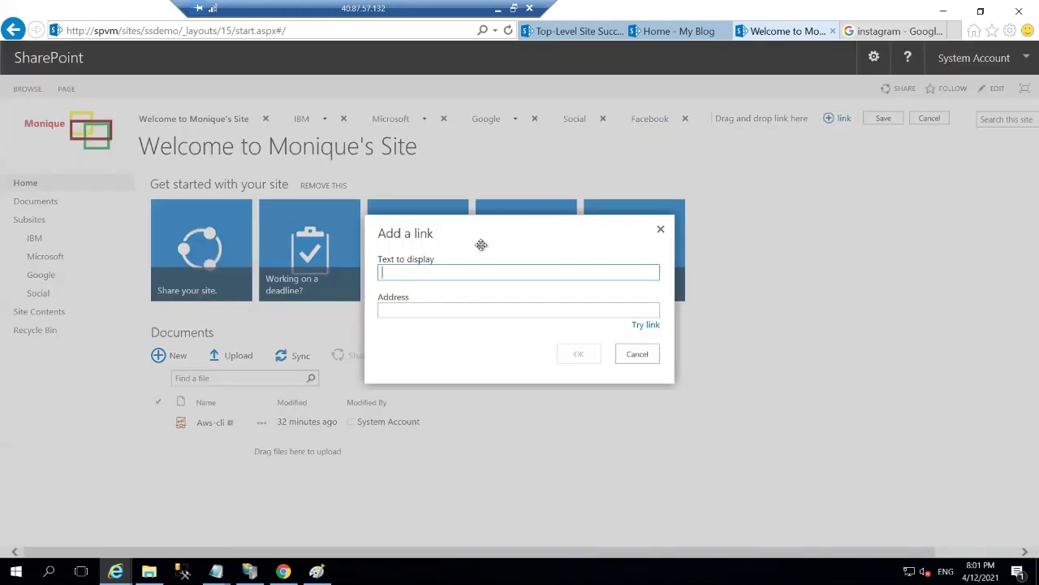
text(Instagram)
click(439, 306)
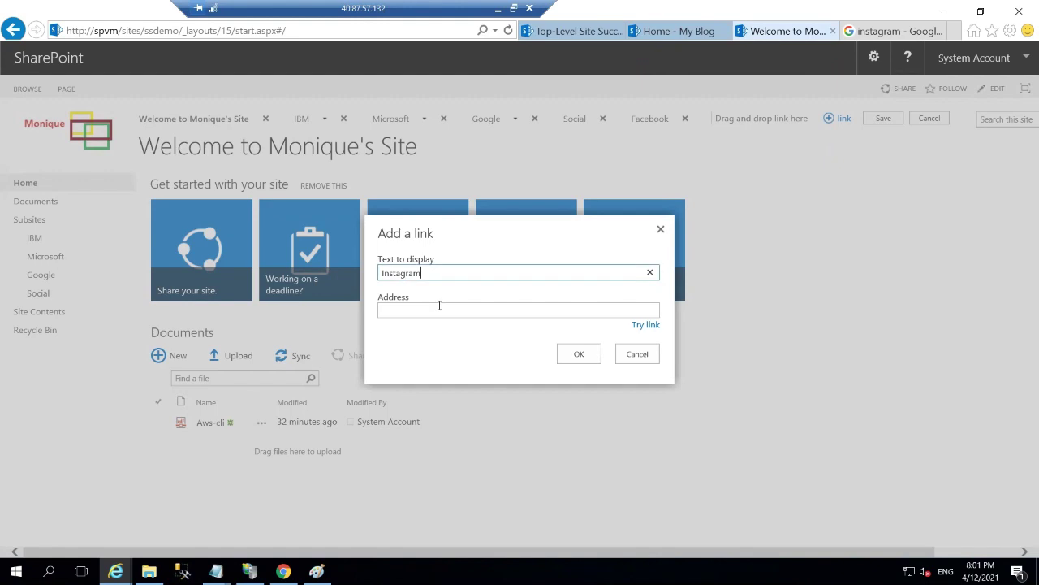
key(ctrl+v)
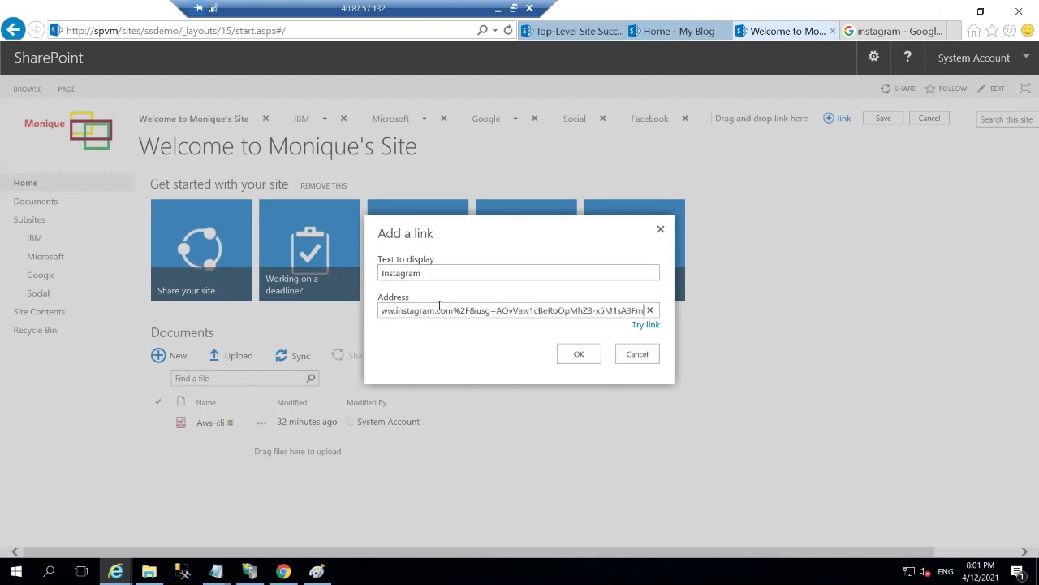
click(580, 355)
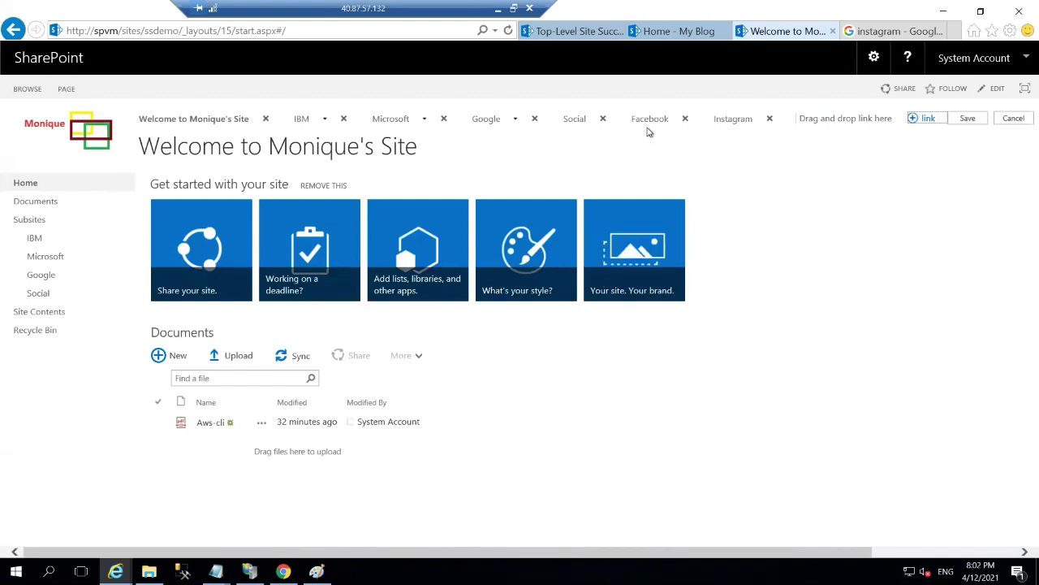
Nest the Facebook and Instagram links under Social in the top navigation and save the changes.
drag(642, 125, 580, 138)
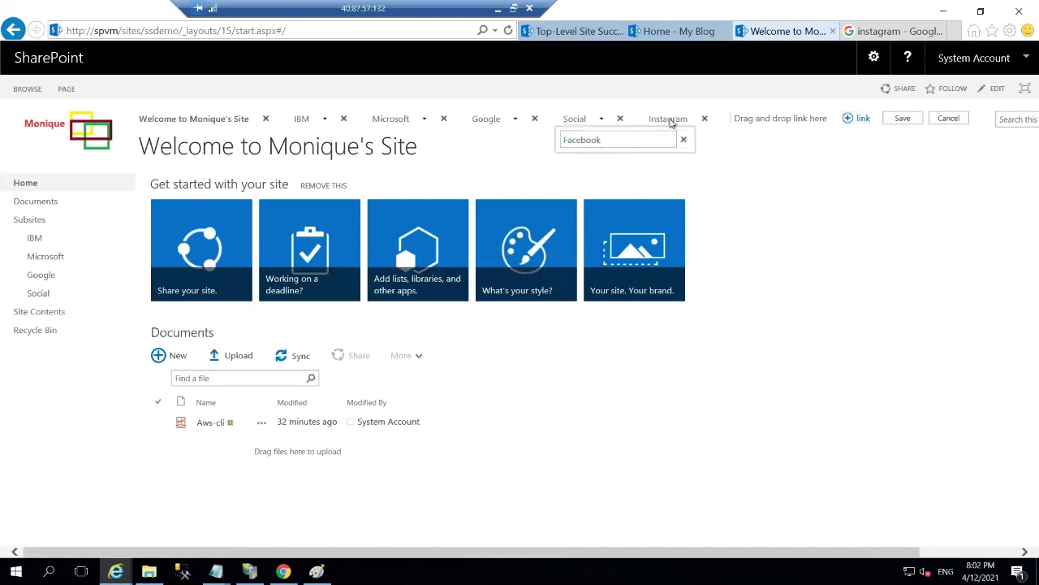
drag(670, 122, 583, 158)
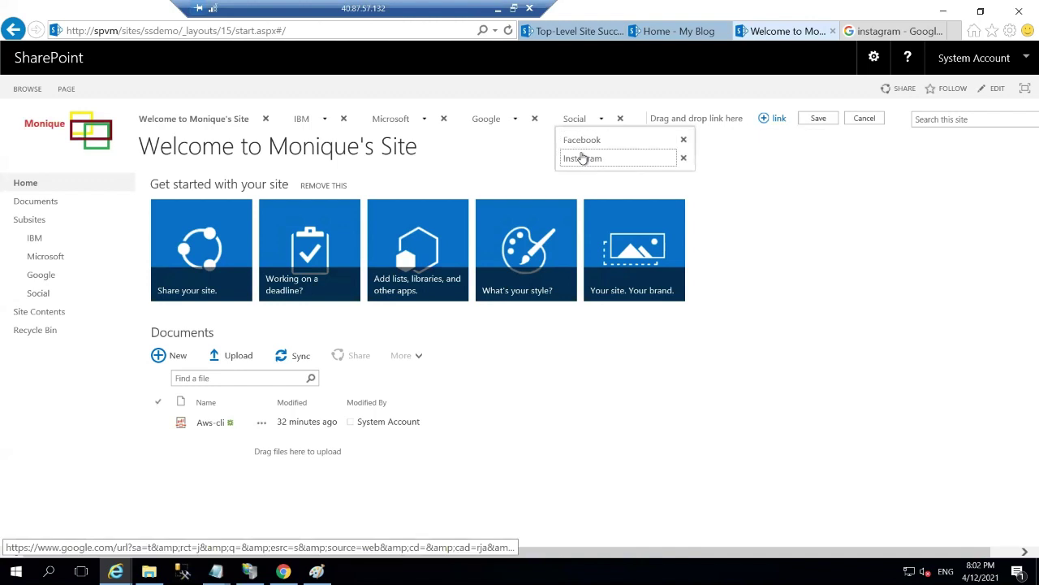
click(807, 121)
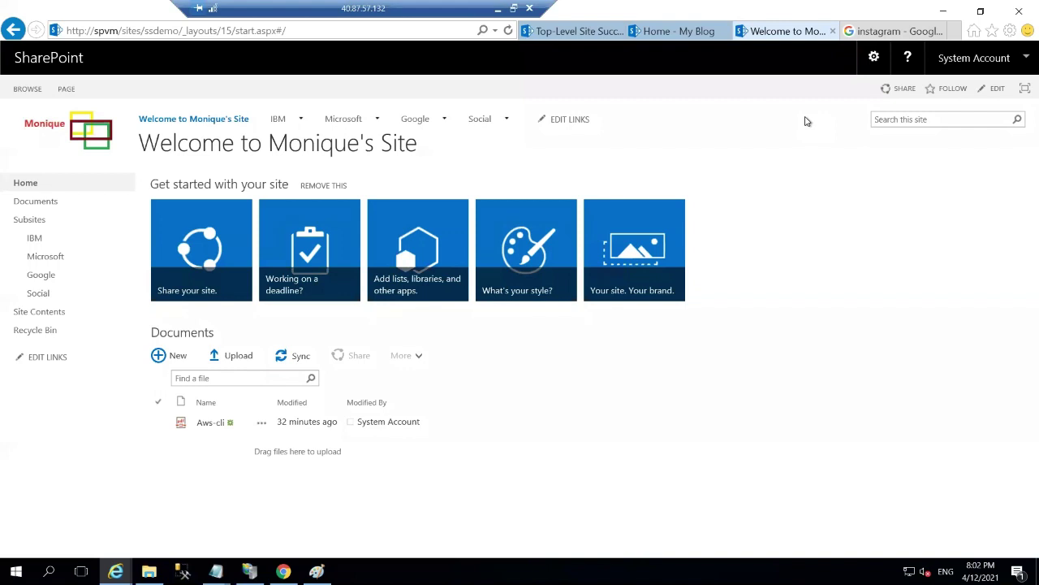
Test the Instagram and Facebook links under Social, going back to the SharePoint site after each one.
mouse_move(503, 119)
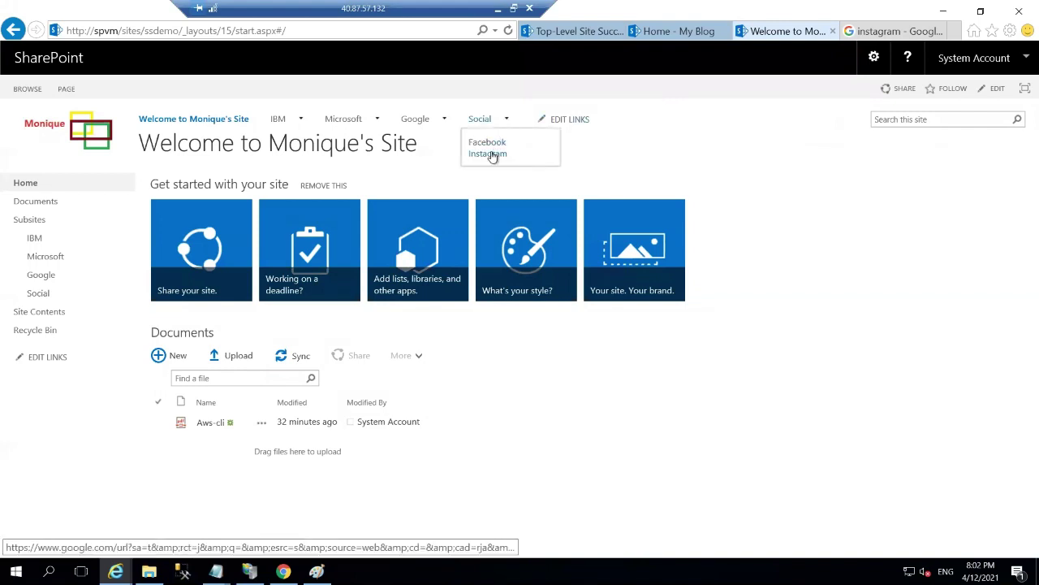
click(492, 154)
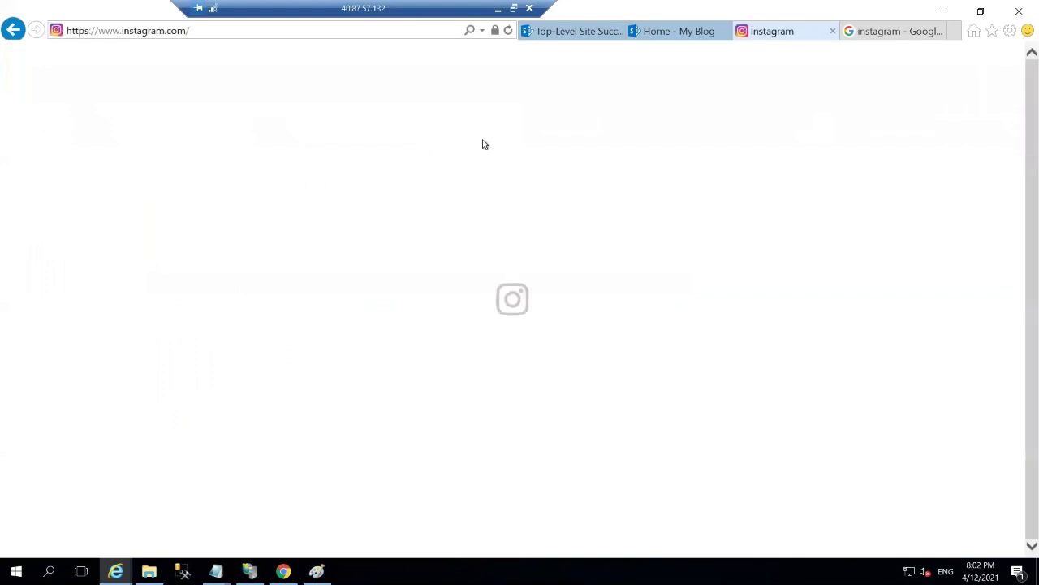
click(12, 31)
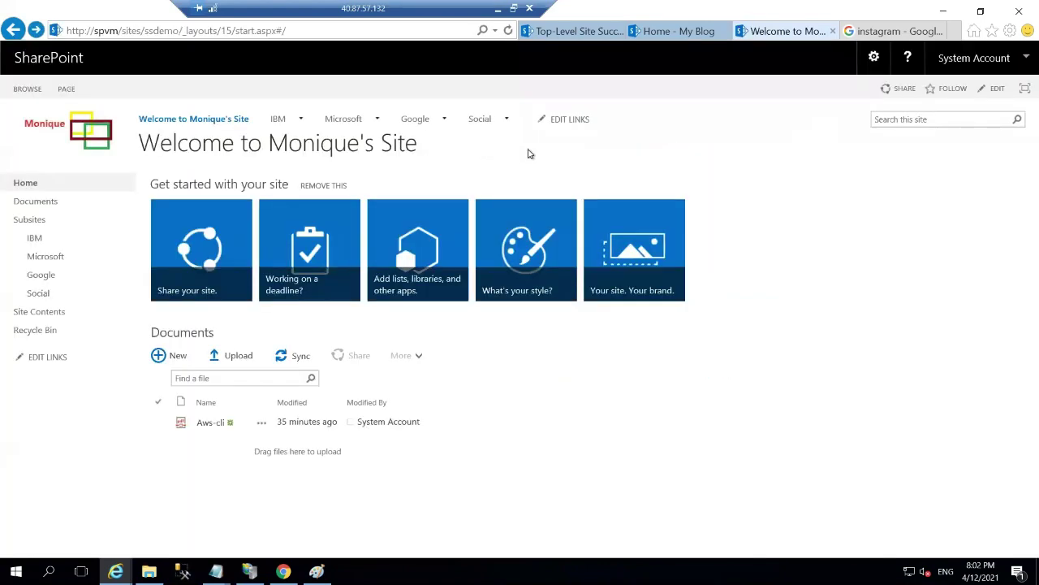
click(505, 121)
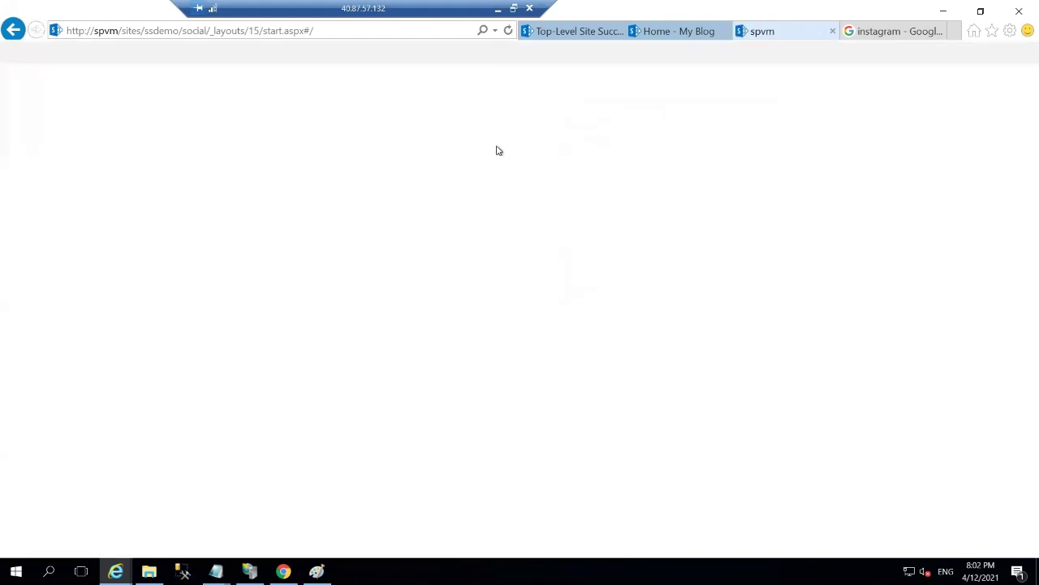
mouse_move(430, 122)
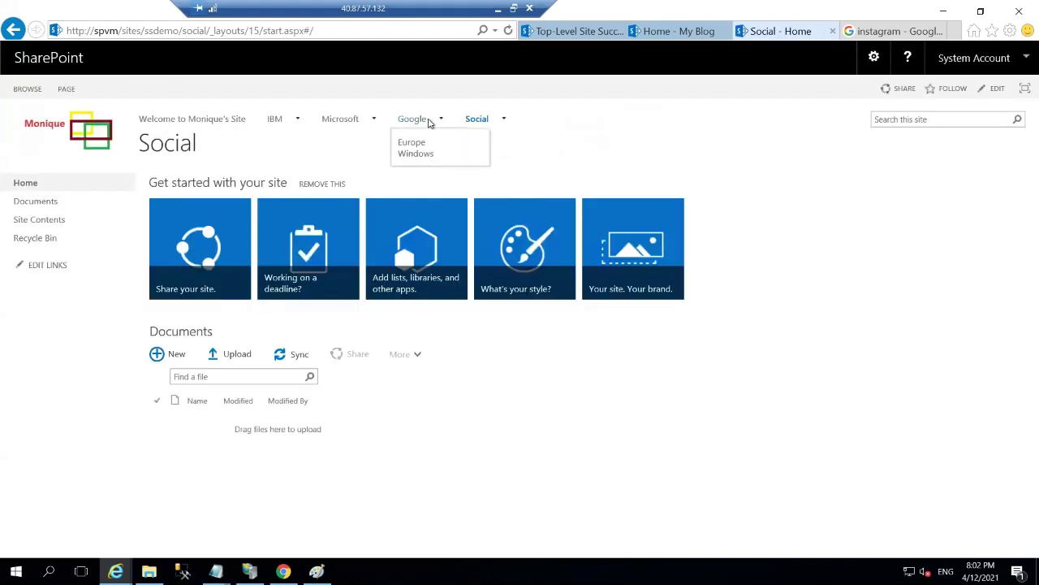
mouse_move(506, 120)
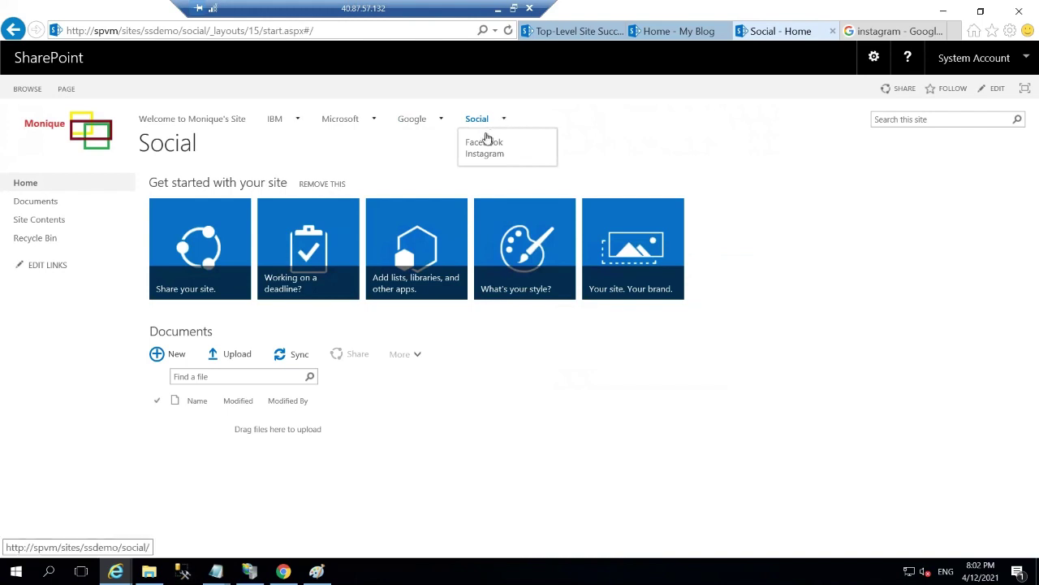
click(480, 145)
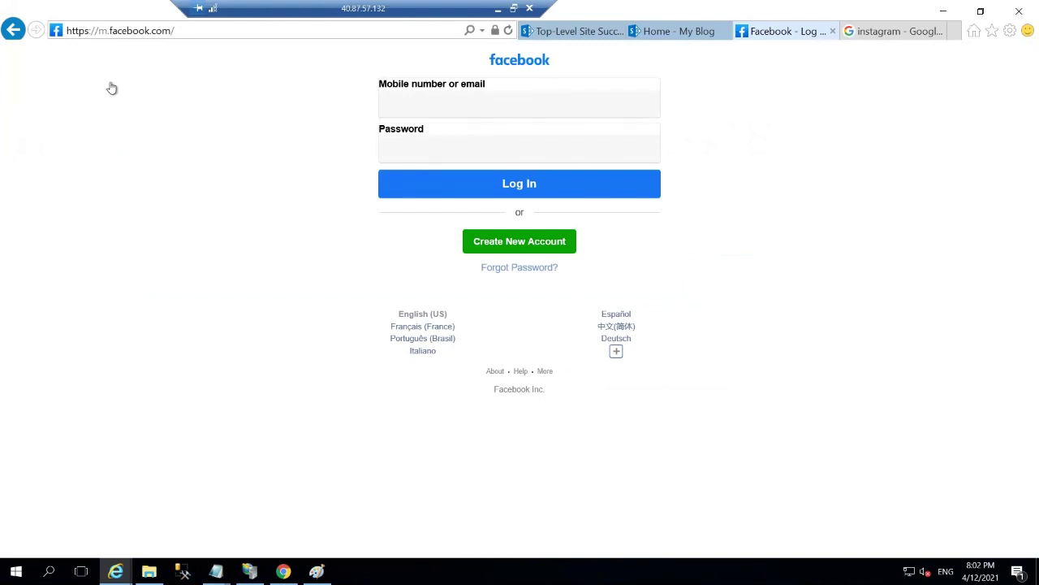
click(12, 32)
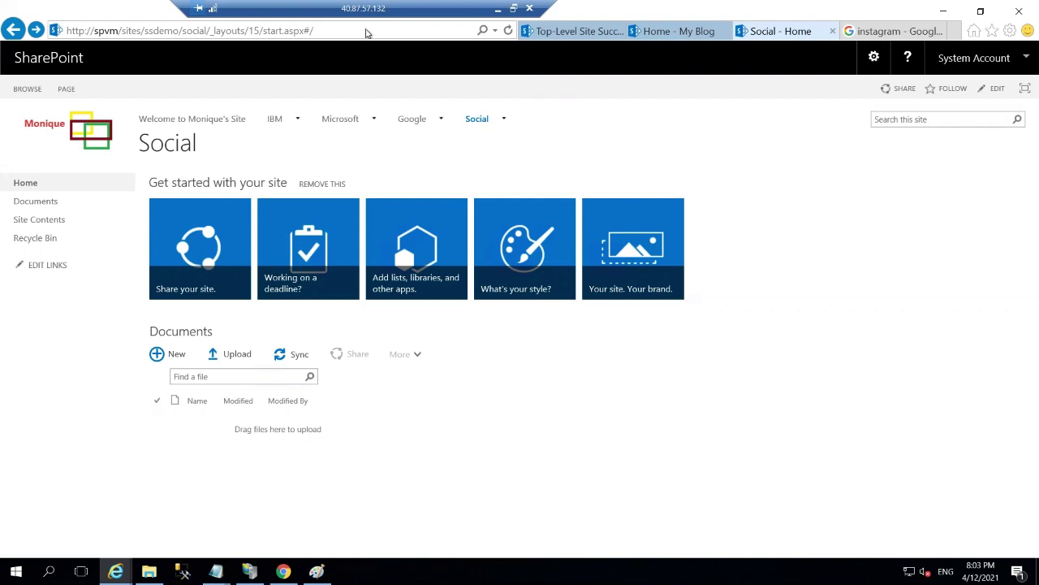
Start a new subsite from the parent site's contents, with the title News and the URL name news.
click(218, 119)
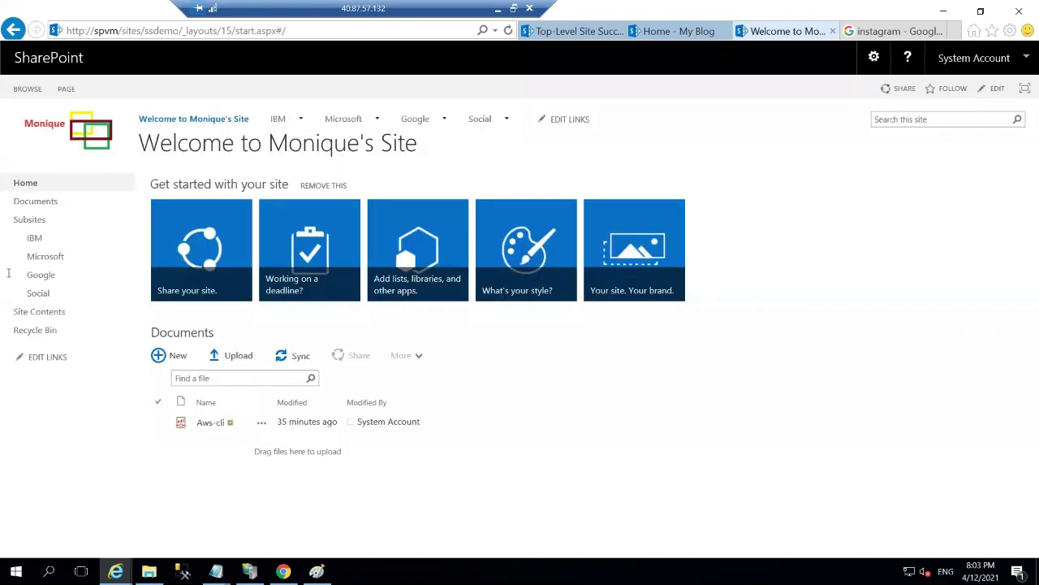
click(20, 315)
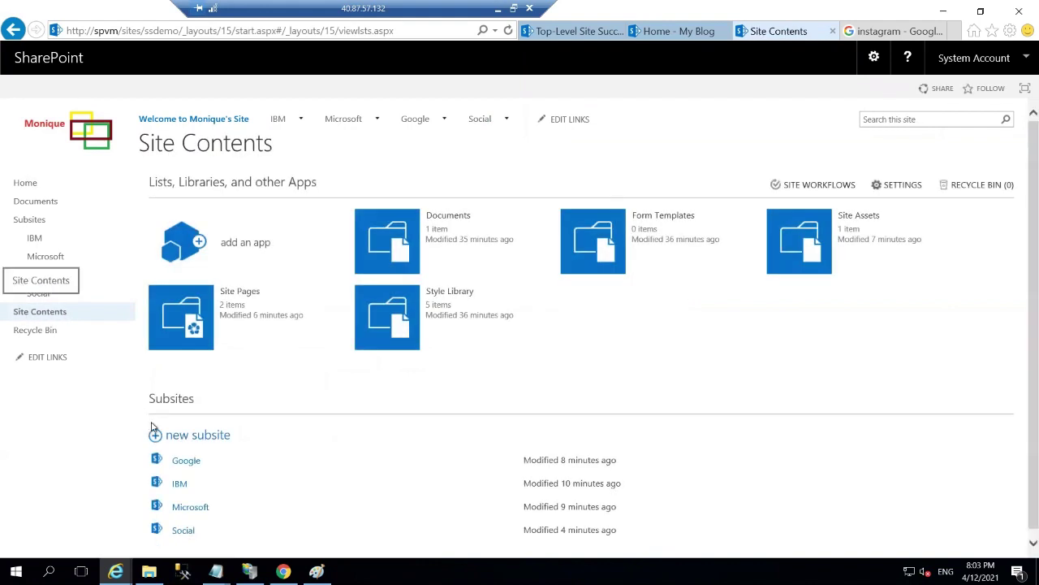
click(204, 434)
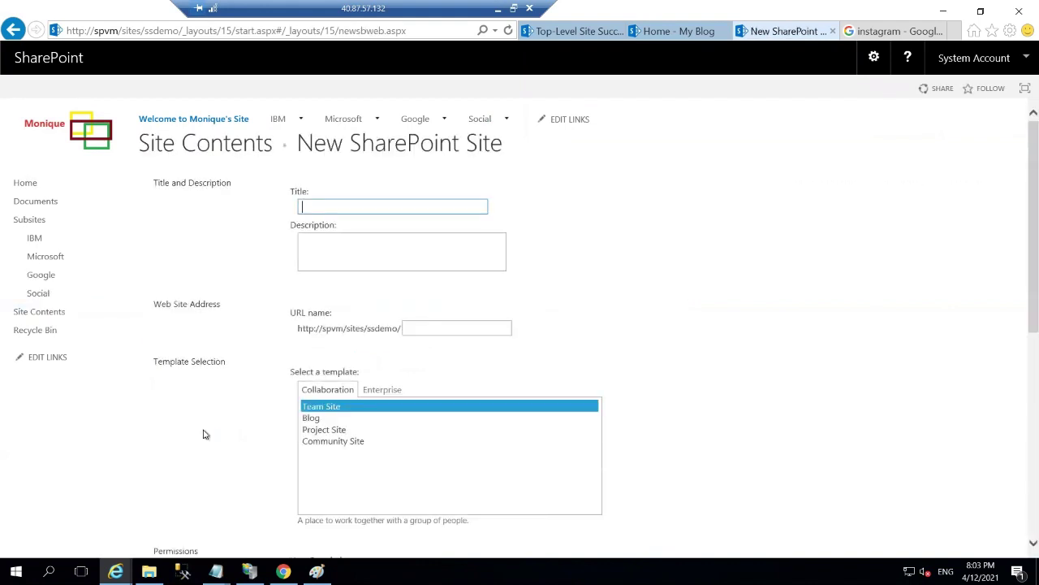
text(News)
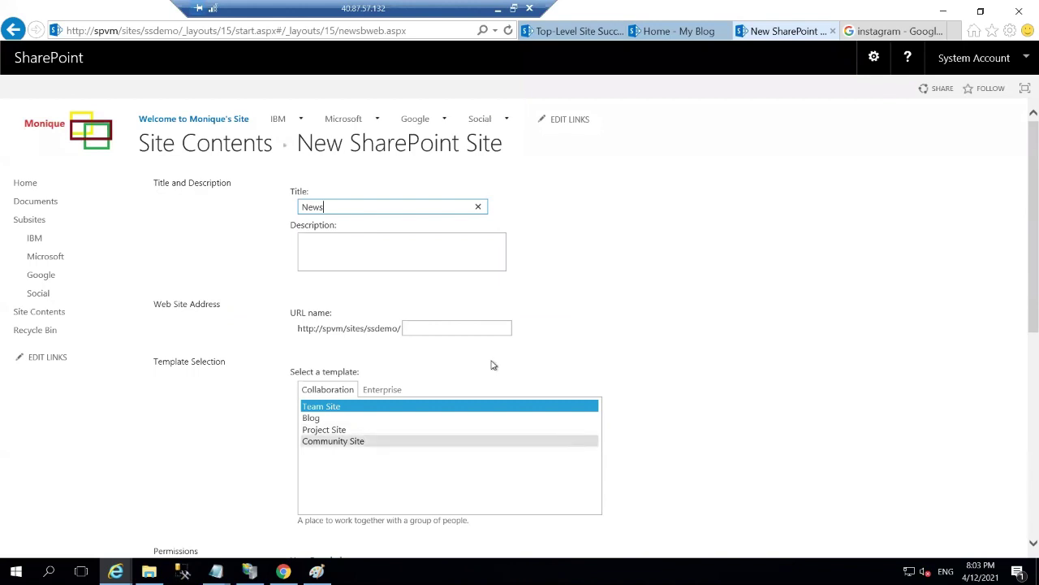
drag(461, 343, 434, 321)
click(434, 321)
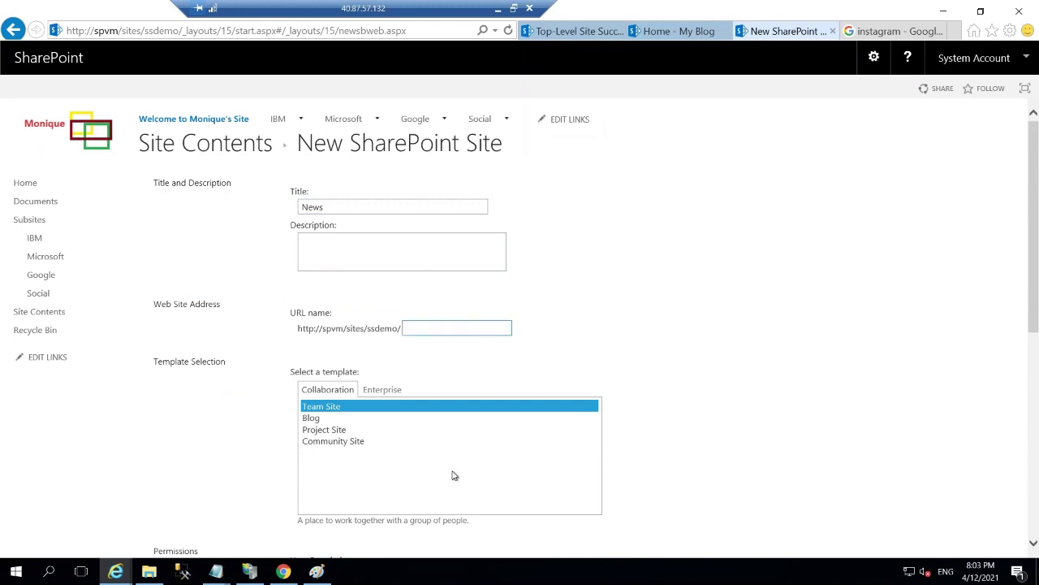
text(news)
Display the News subsite on the parent's Quick Launch, use the parent's top link bar, and create the subsite.
scroll(673, 472, down, 5)
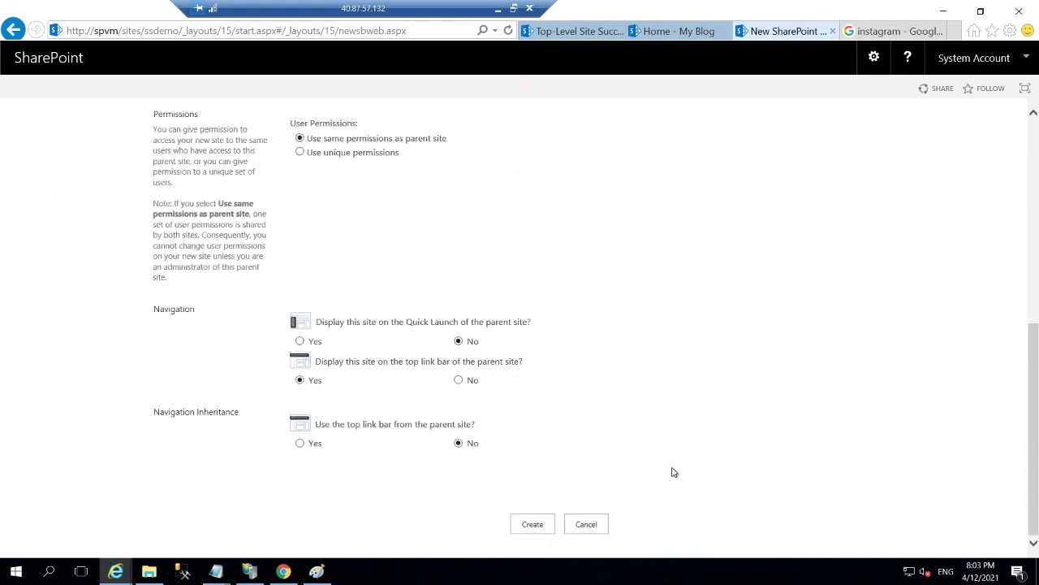
click(300, 342)
click(529, 524)
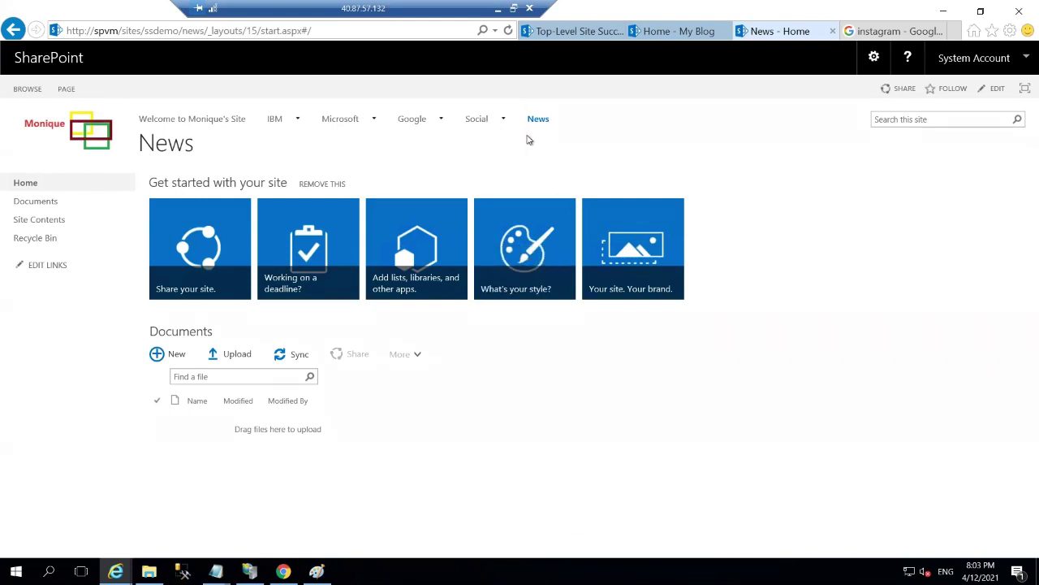
Open the parent site's home page and add a link named NY Times to its top navigation, leaving the address blank.
click(229, 119)
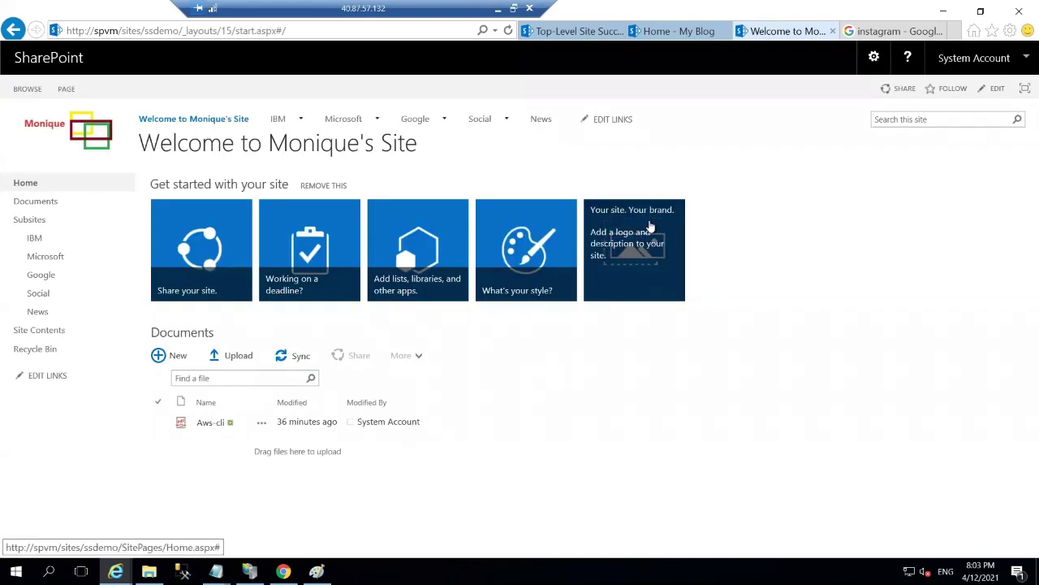
click(619, 123)
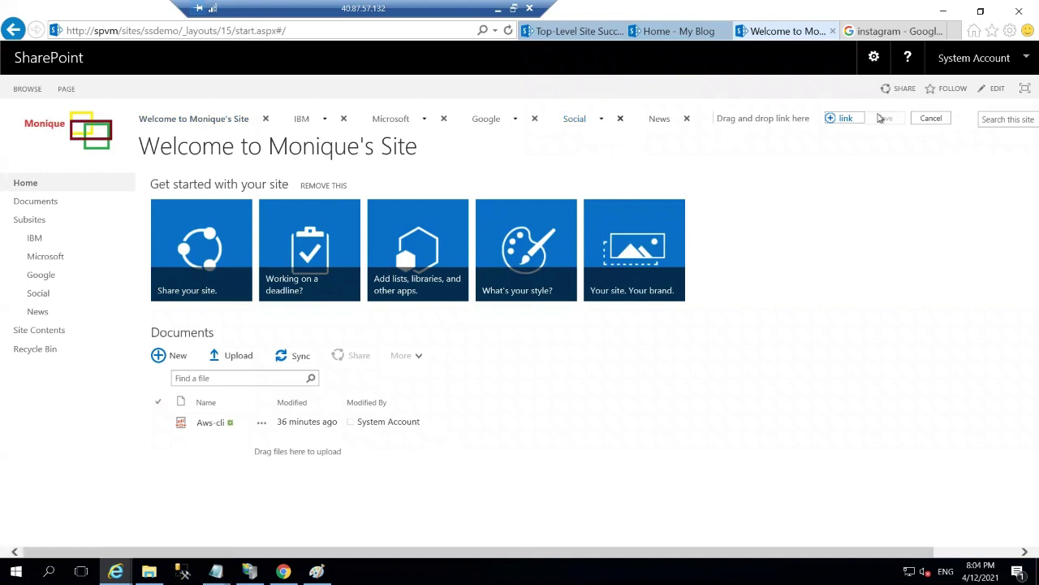
click(840, 119)
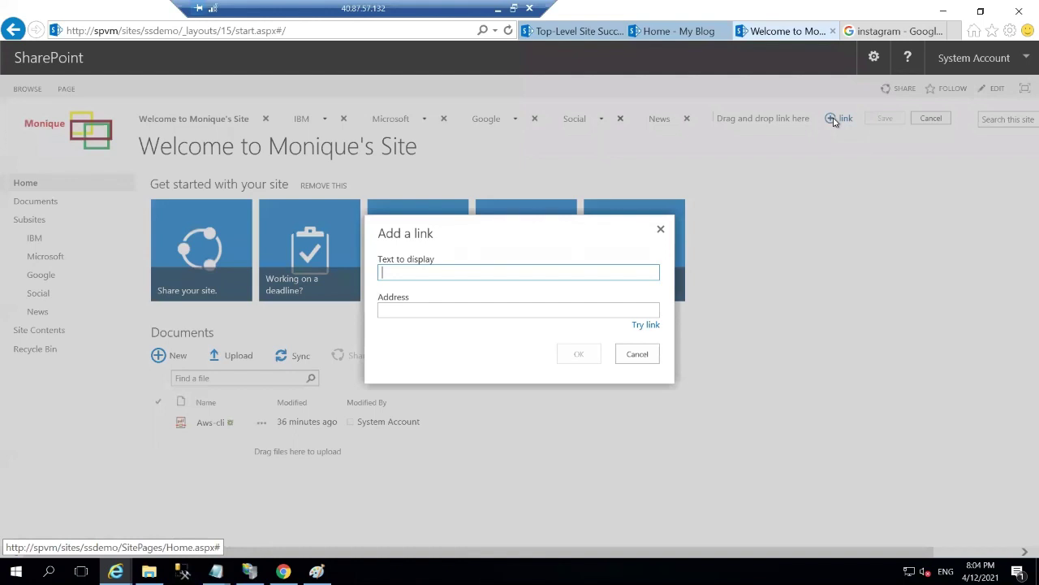
text(y)
key(BackSpace)
text(Y Times)
click(575, 352)
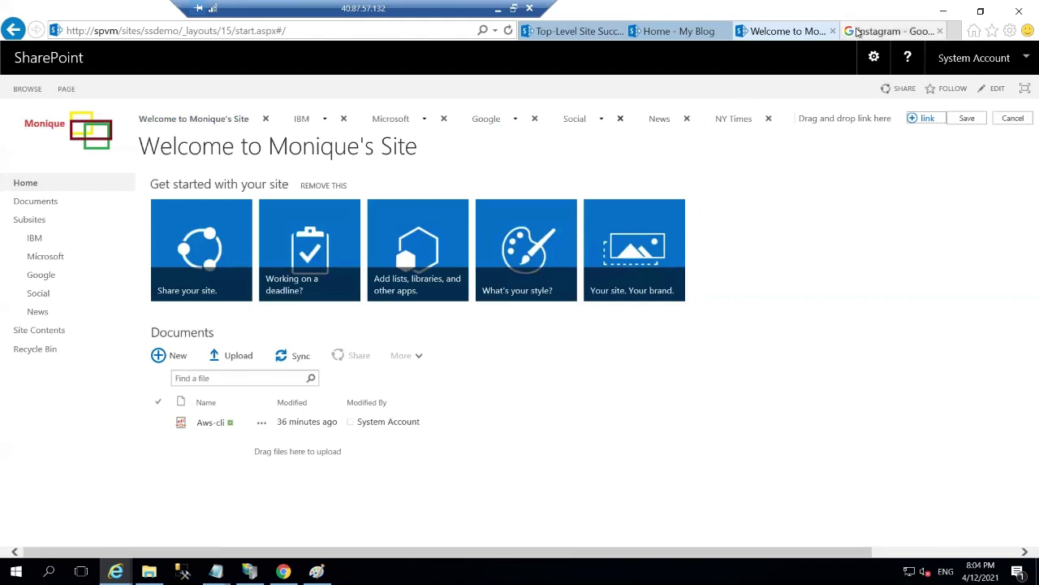
Search Google for "ny times" and copy the link address of the New York Times homepage result.
click(858, 31)
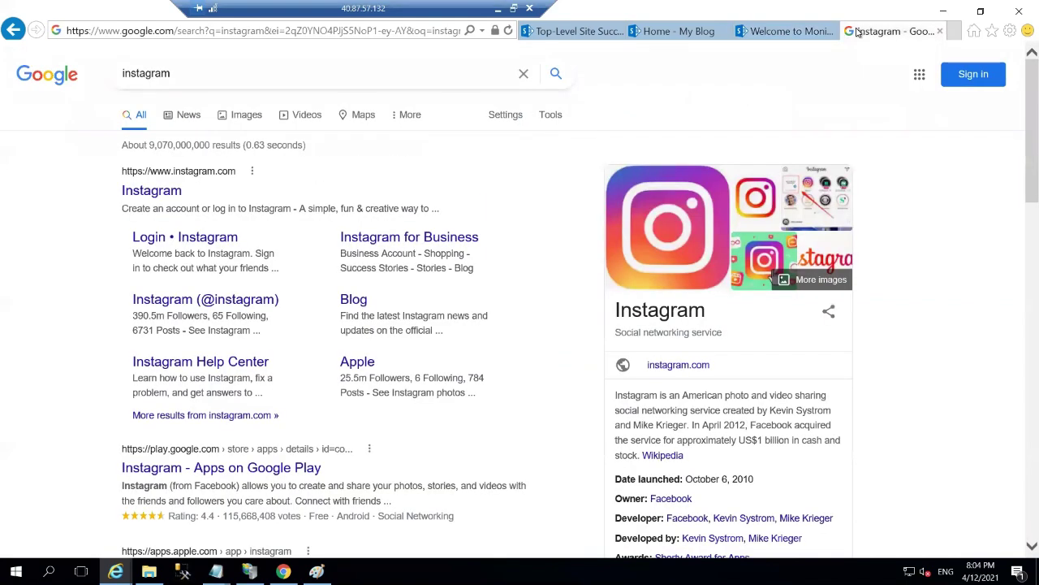
click(232, 68)
key(BackSpace)
key(BackSpace)
key(BackSpace)
key(BackSpace)
key(BackSpace)
key(BackSpace)
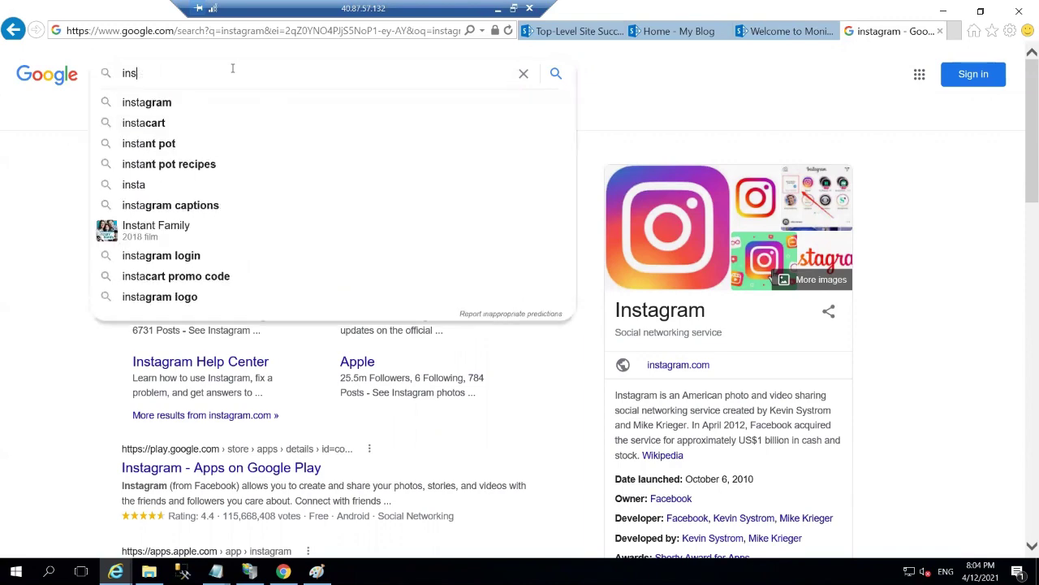
key(BackSpace)
key(BackSpace)
key(BackSpace)
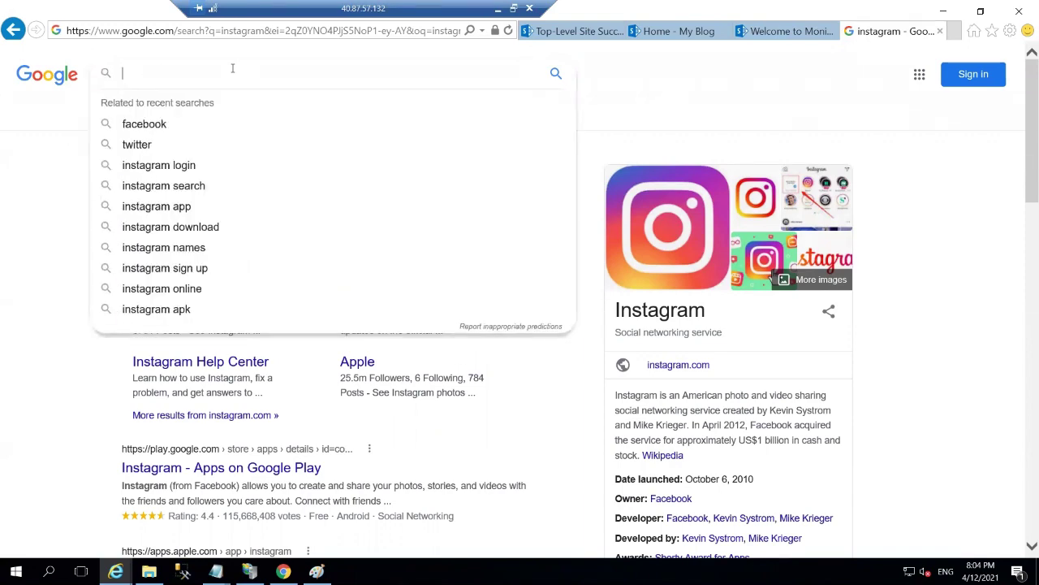
text(ny times)
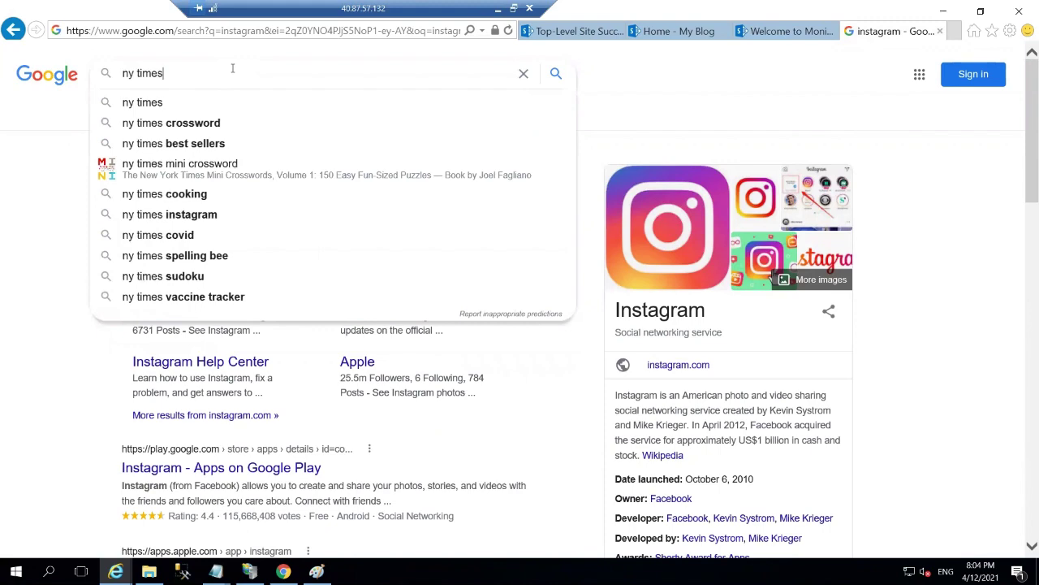
key(Return)
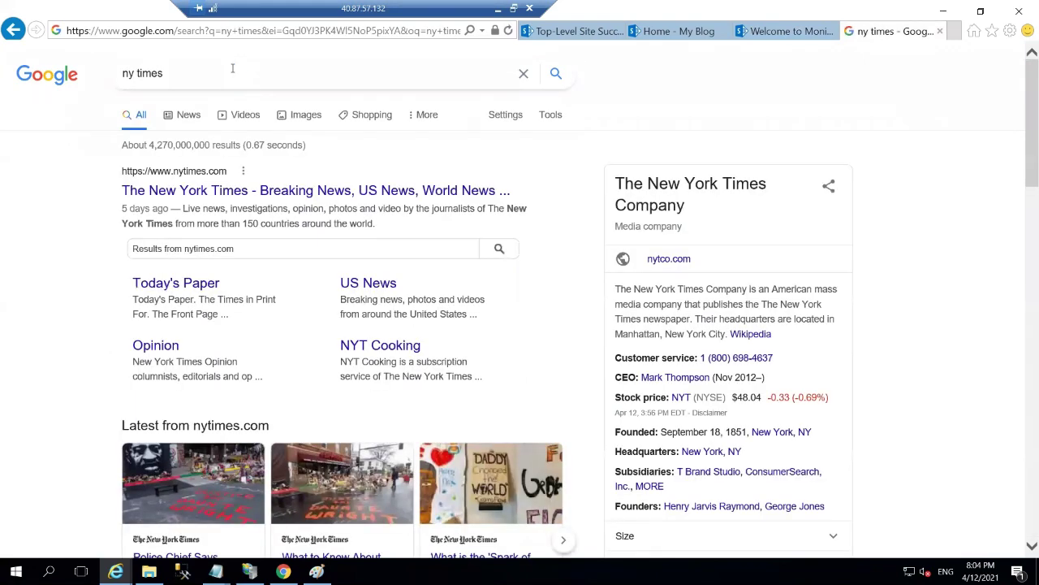
right_click(184, 197)
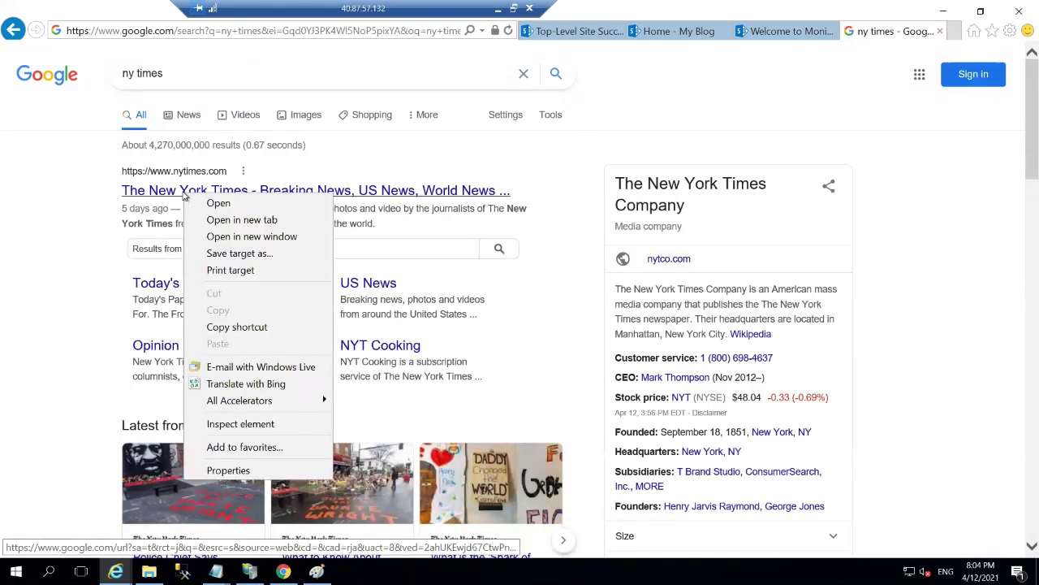
click(216, 328)
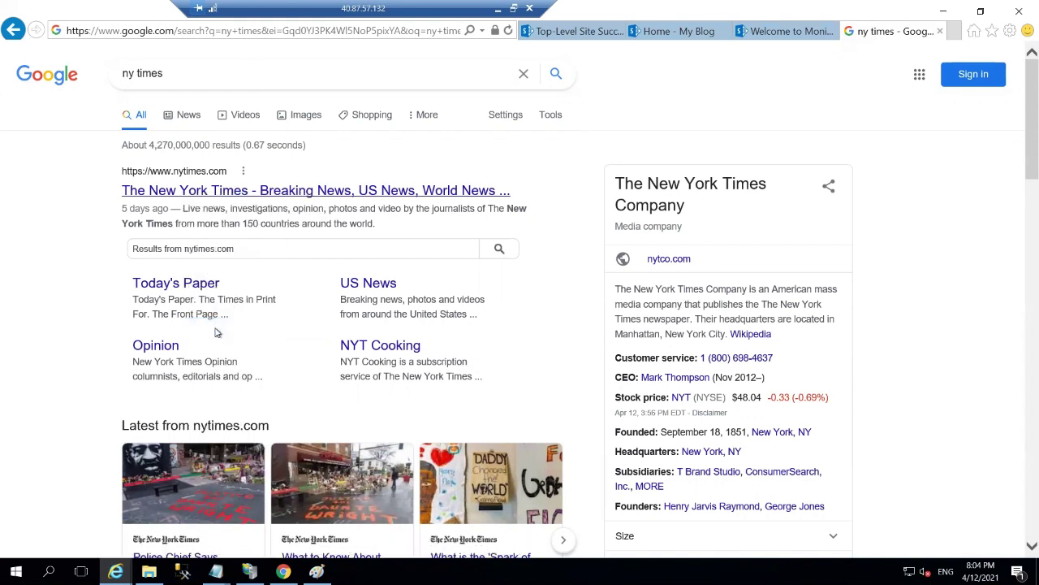
Back on the SharePoint site, set the NY Times navigation link's address to the copied URL.
click(764, 32)
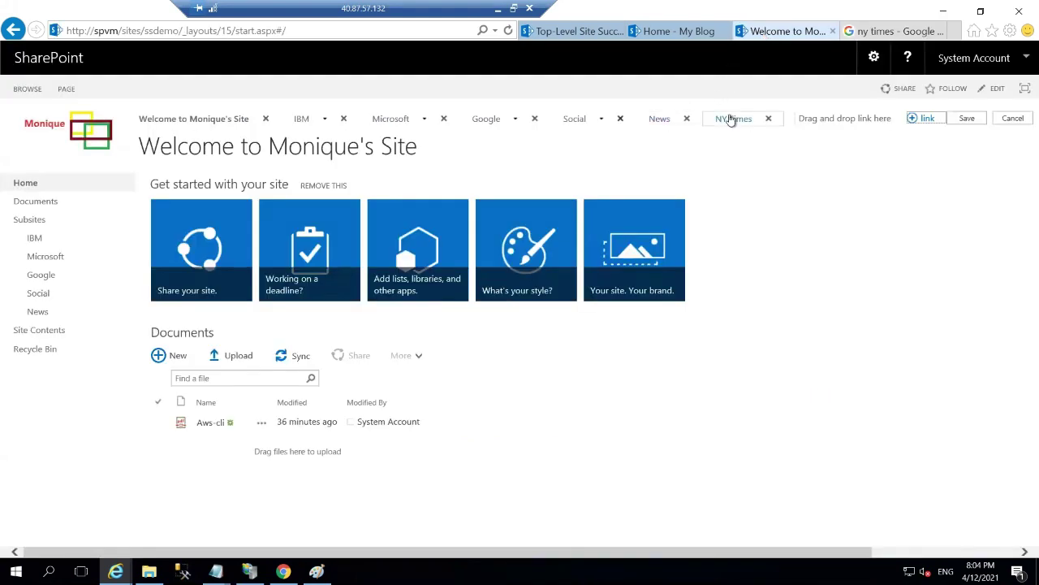
click(730, 120)
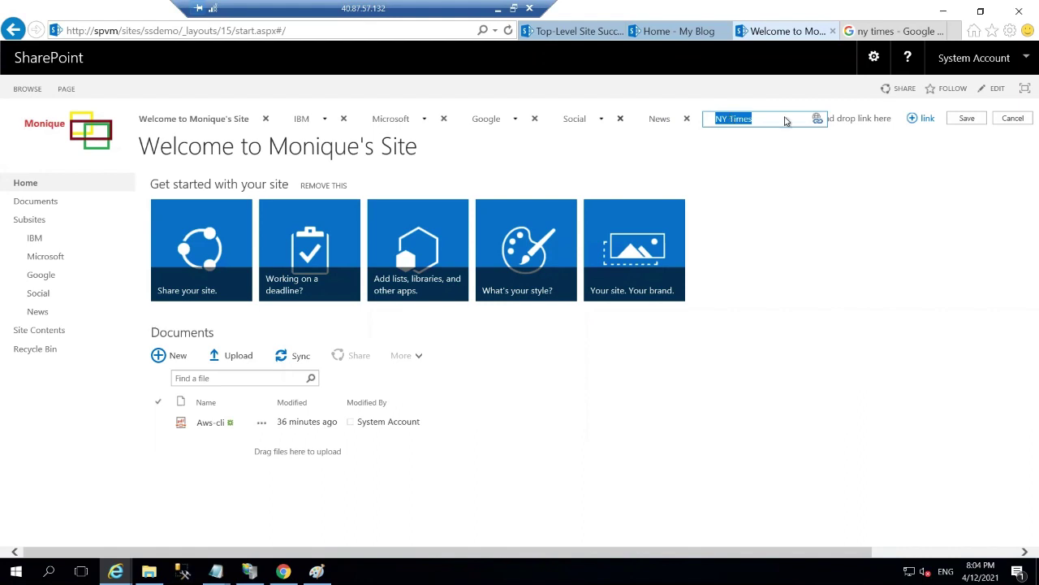
click(818, 120)
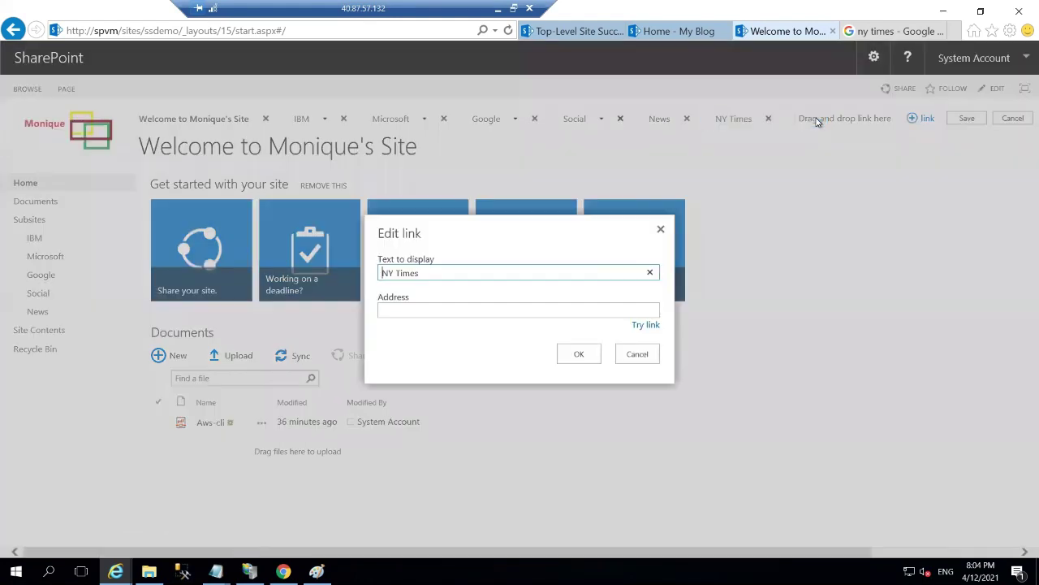
click(486, 311)
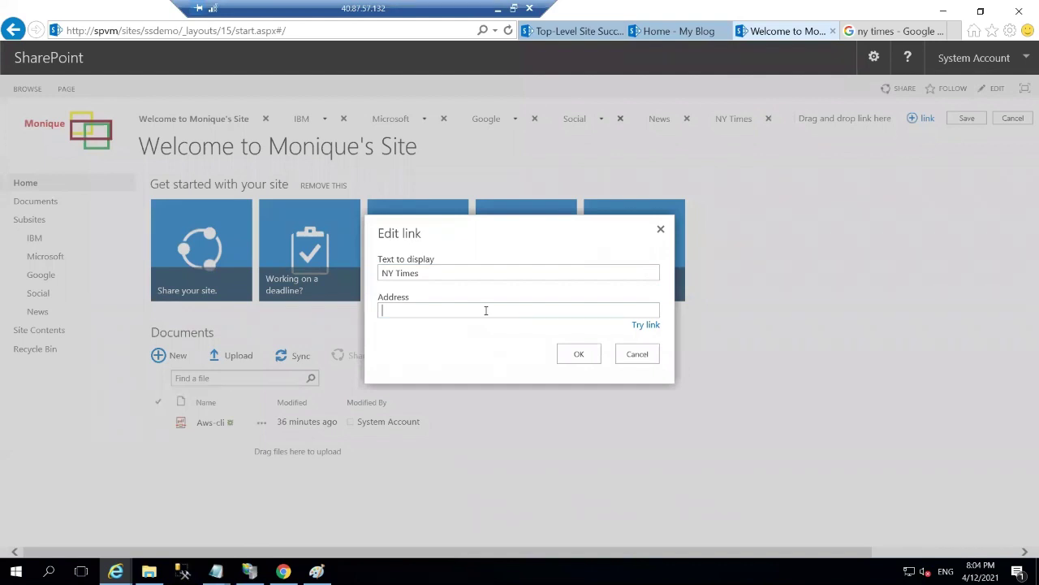
key(ctrl+v)
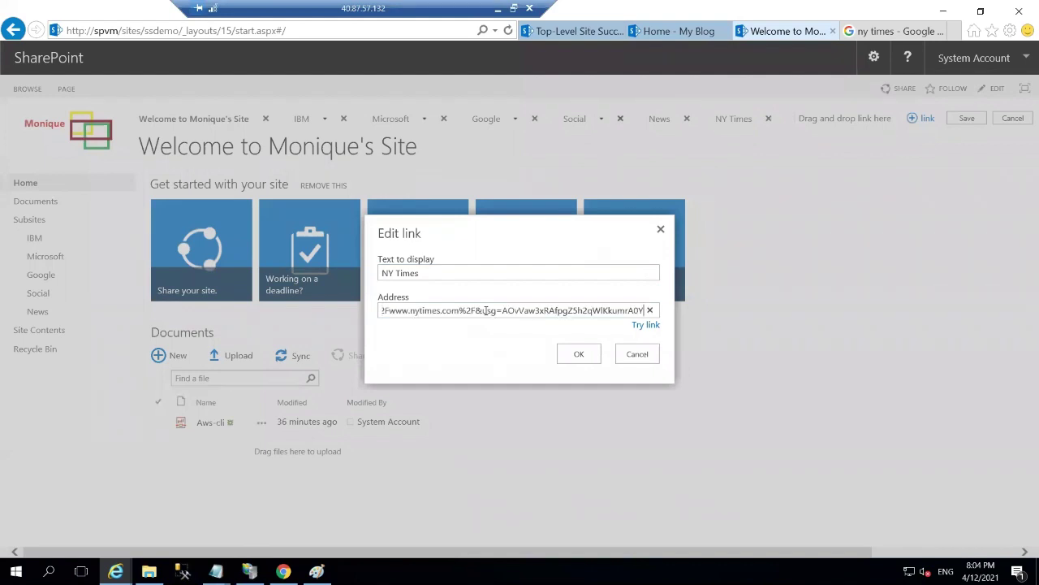
click(578, 355)
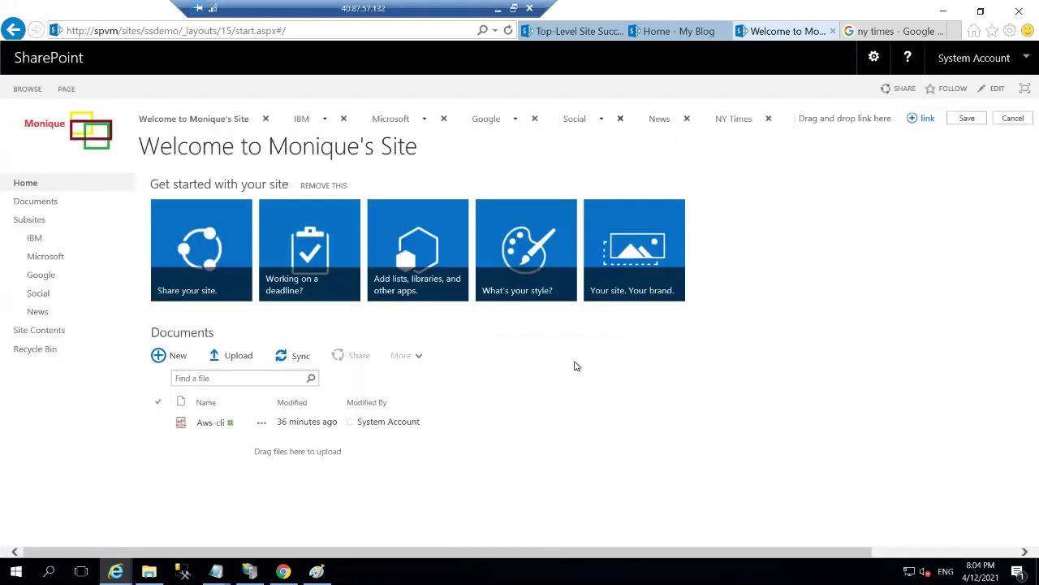
click(966, 120)
Start another top navigation link, search Google for "bbc", and copy the link address of the BBC News: Home result.
click(920, 119)
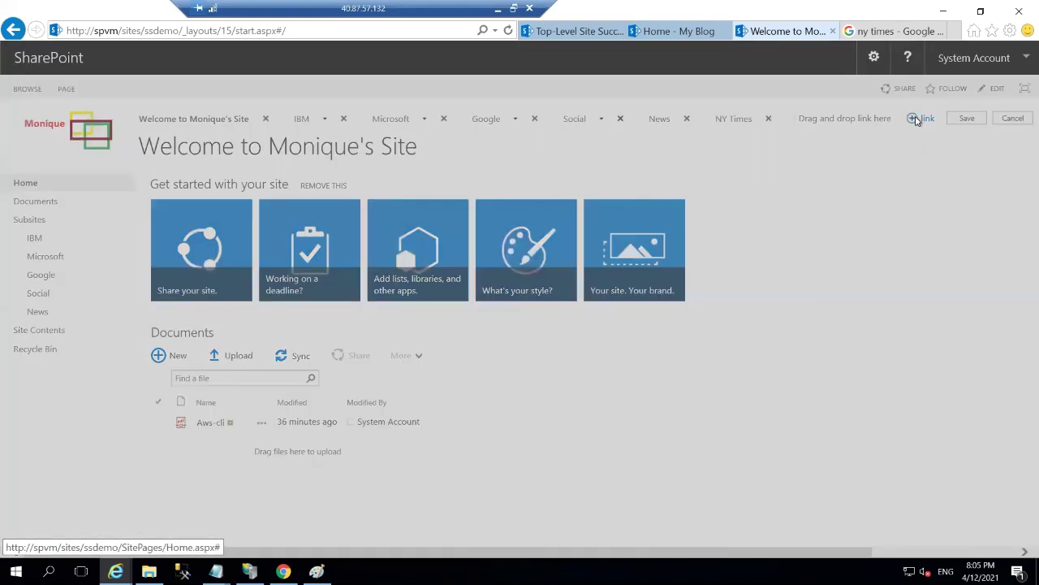
click(849, 32)
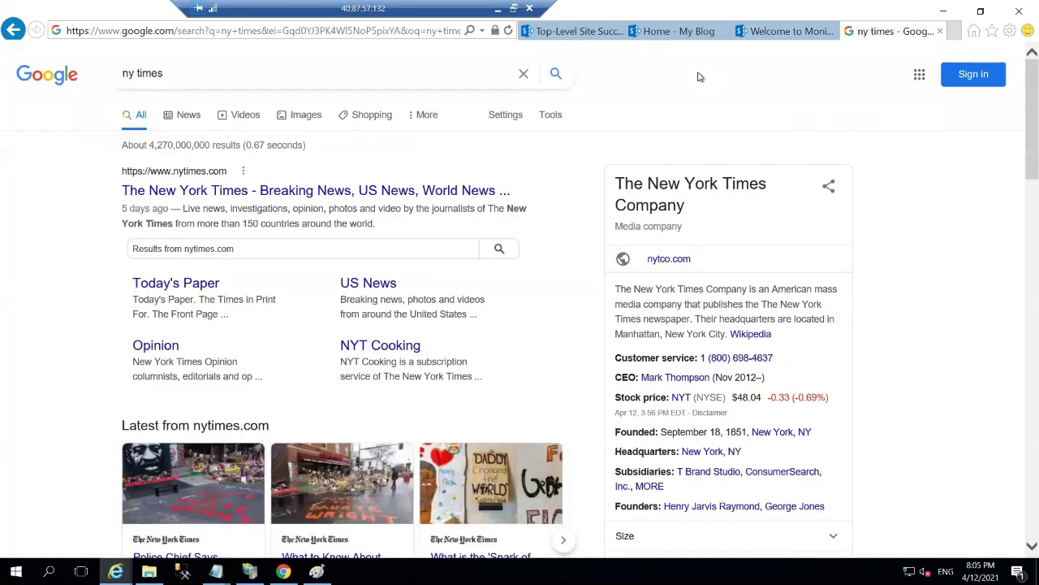
click(379, 74)
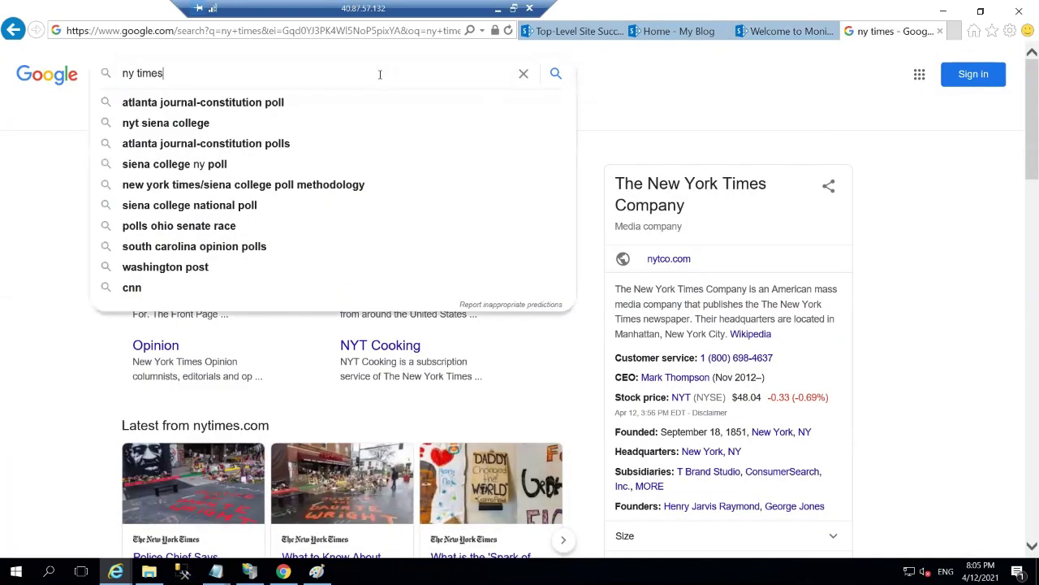
key(BackSpace)
key(BackSpace)
key(BackSpace)
key(BackSpace)
key(BackSpace)
key(BackSpace)
key(BackSpace)
key(BackSpace)
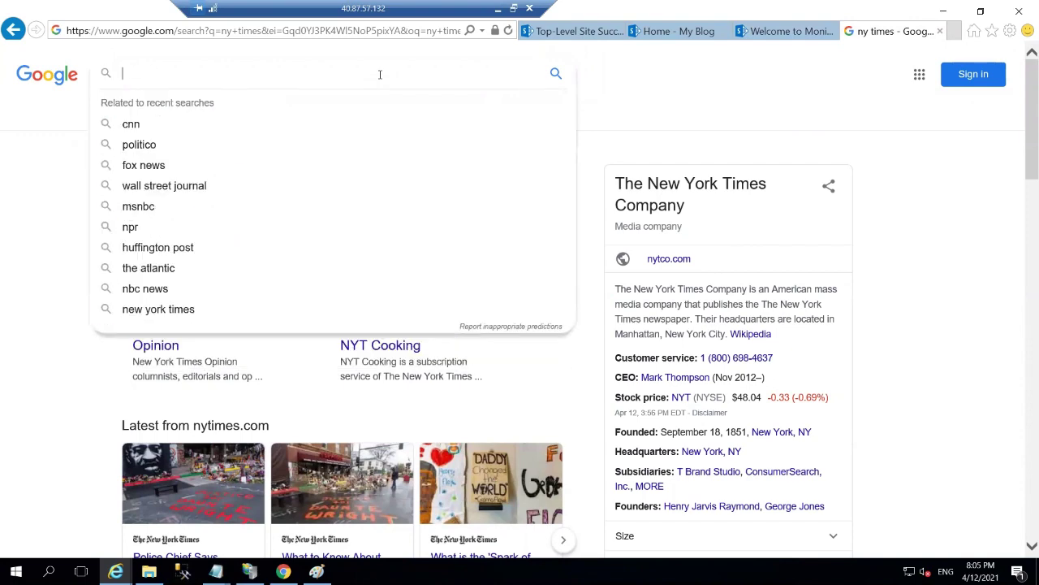
text(bbc)
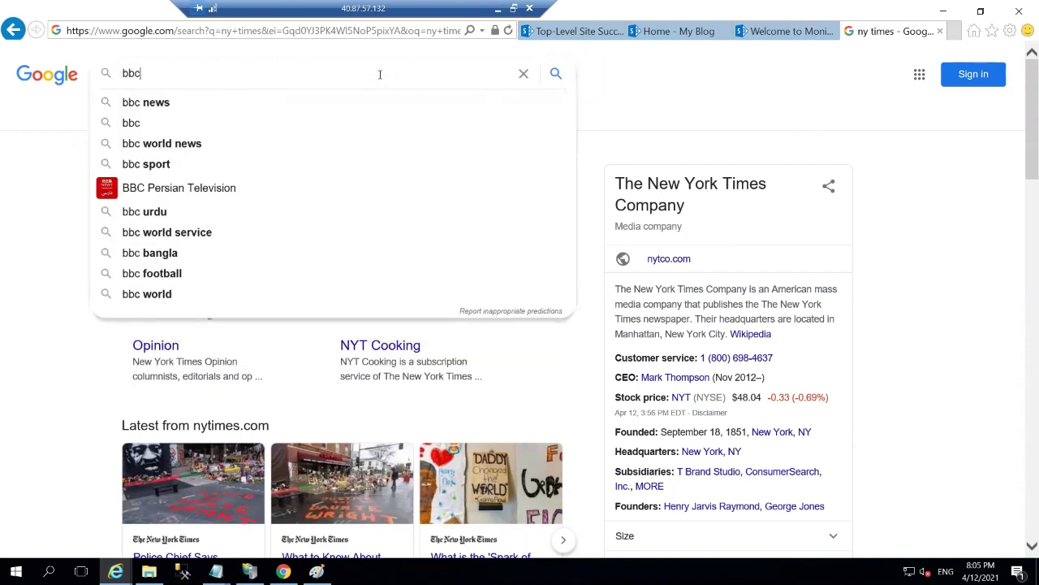
key(Return)
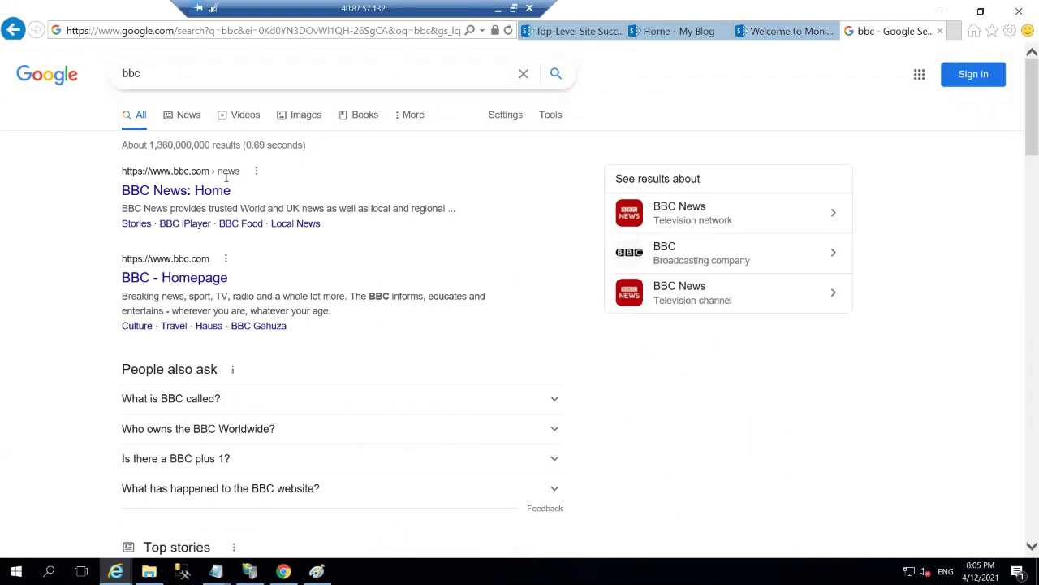
right_click(179, 197)
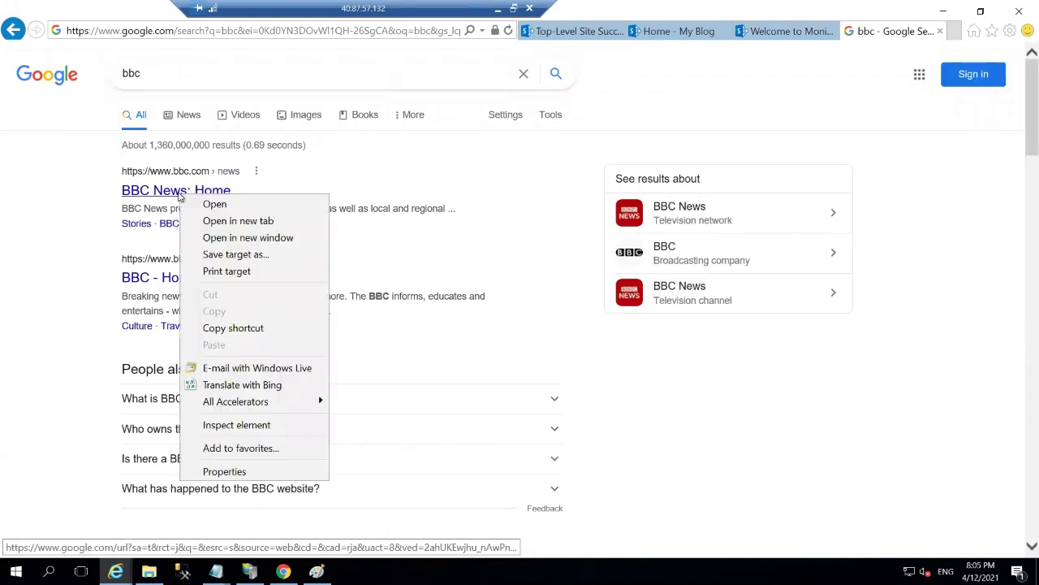
click(221, 328)
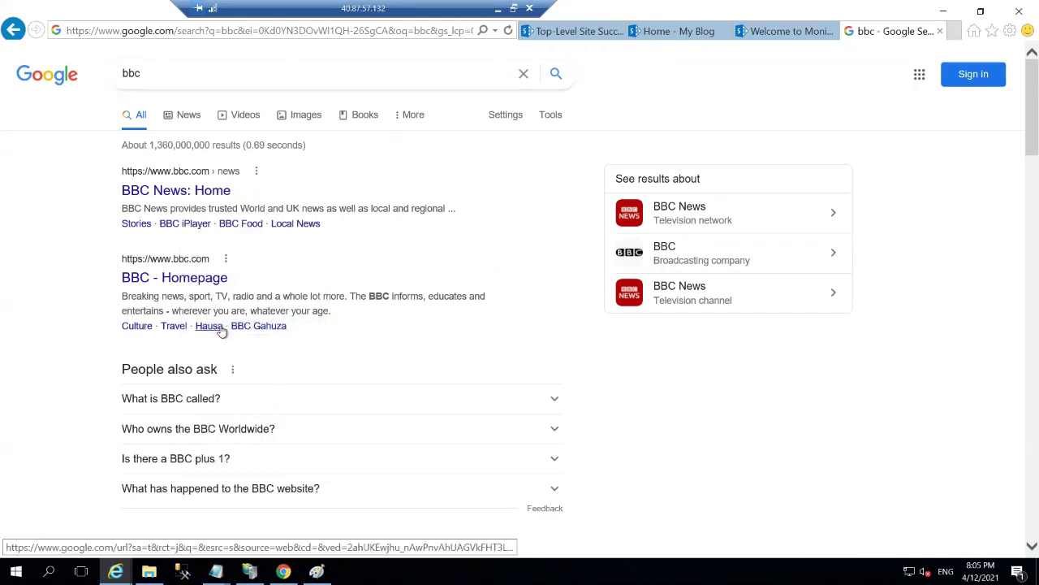
click(220, 327)
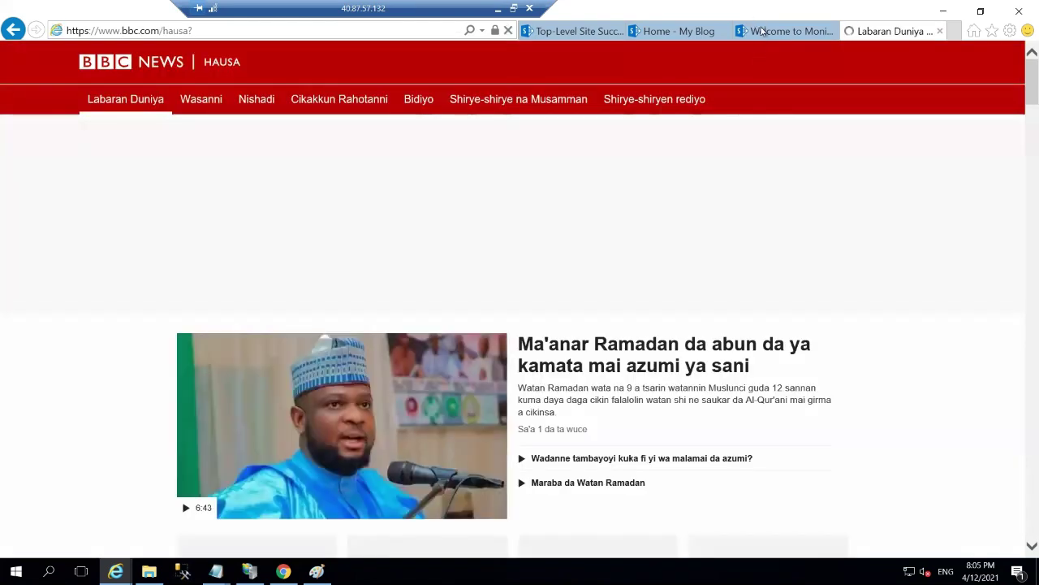
Back on the SharePoint site, add a link named BBC with the copied address and save the top navigation.
click(764, 33)
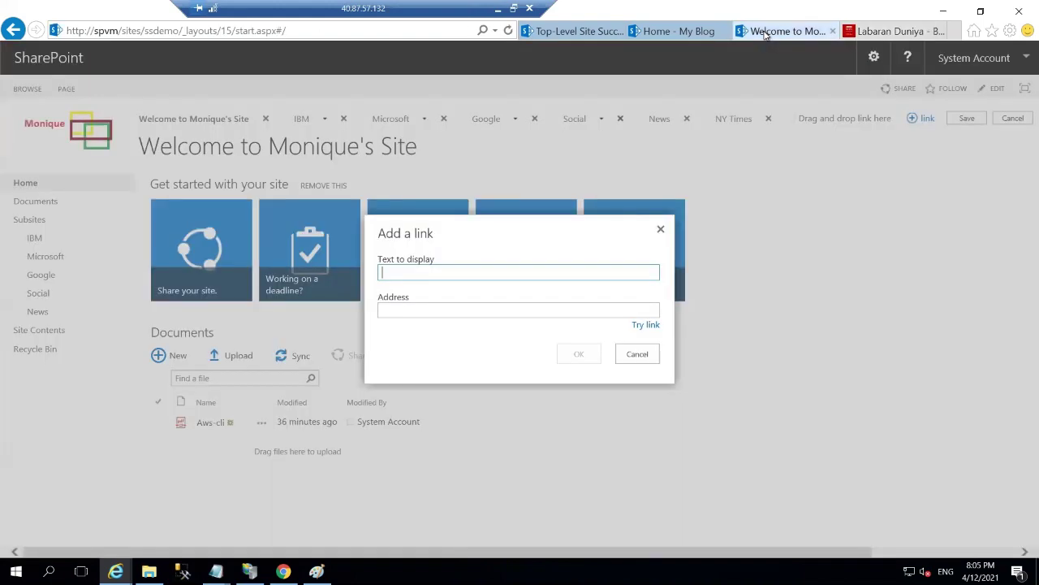
click(416, 309)
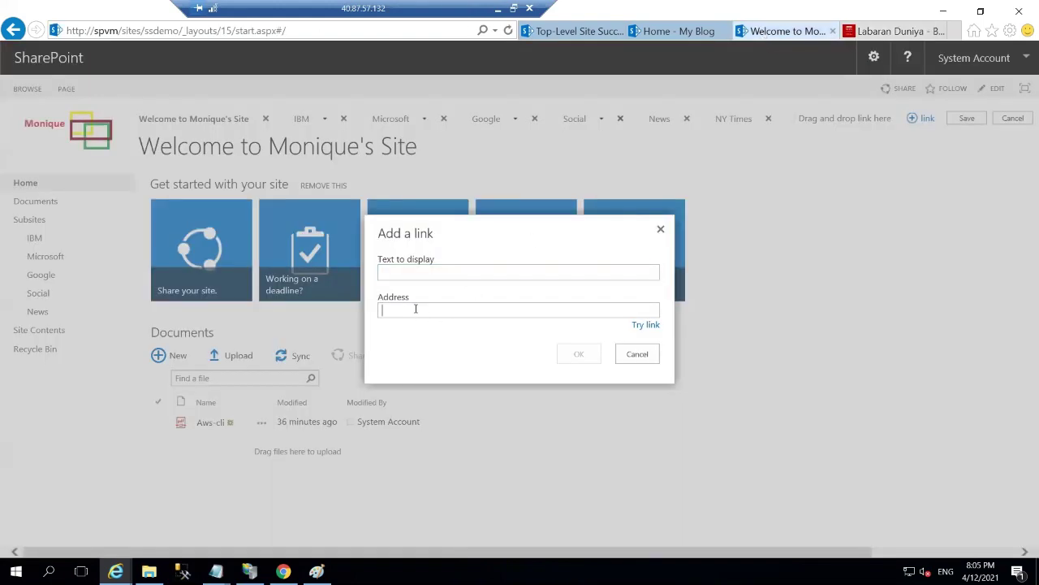
right_click(415, 310)
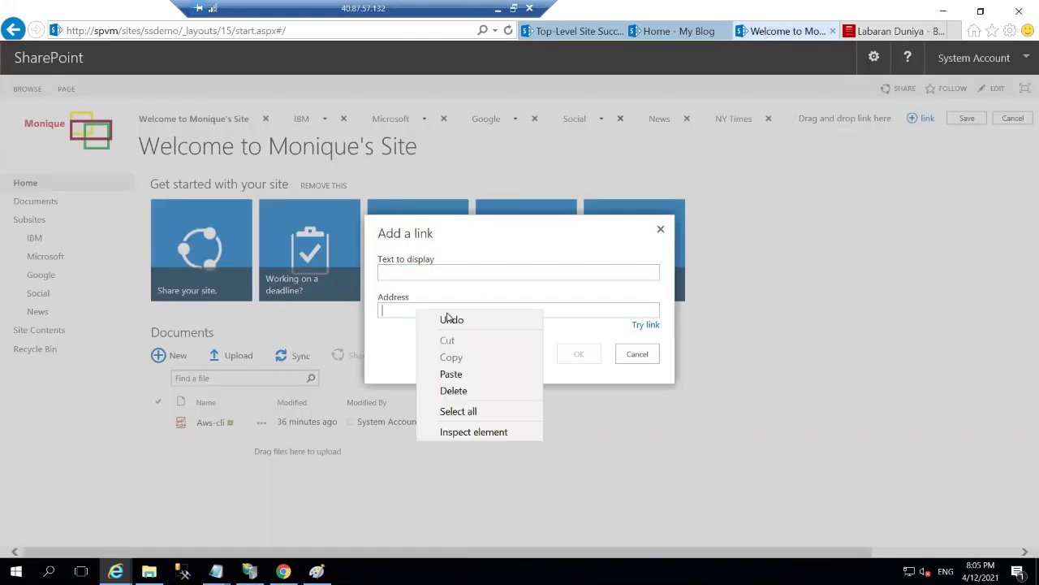
click(451, 374)
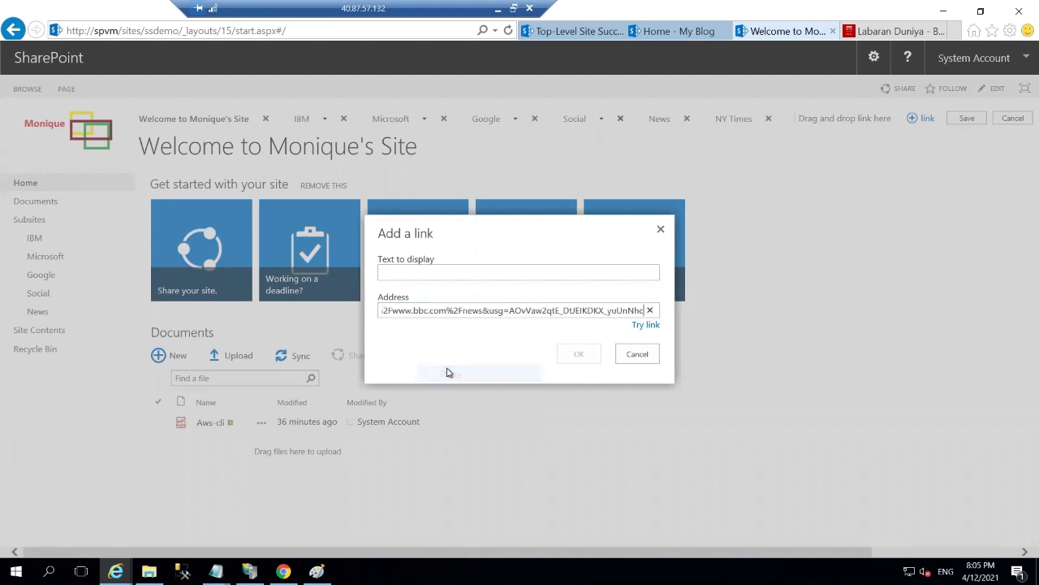
click(413, 271)
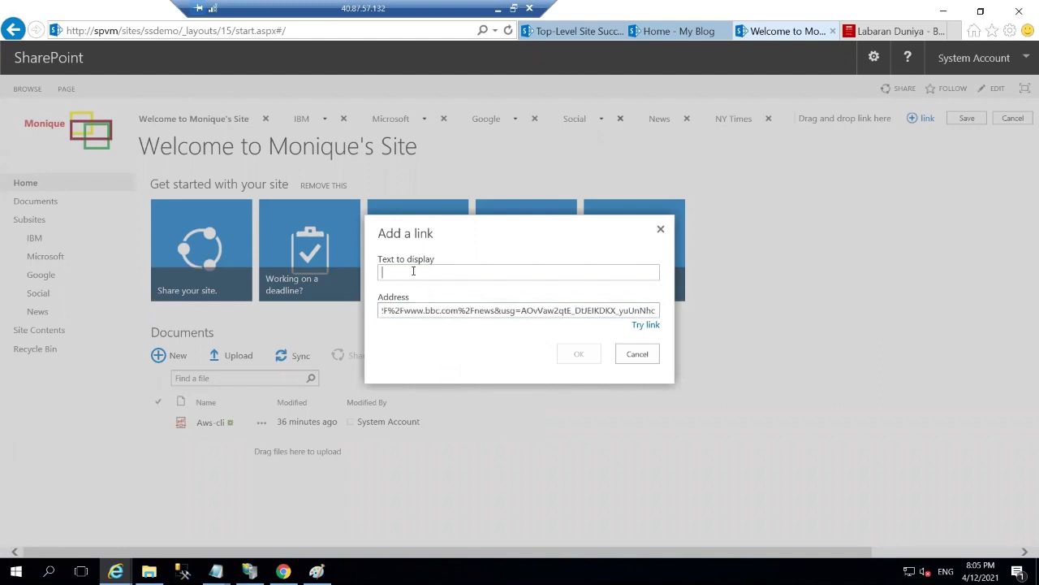
text(BBC)
click(579, 354)
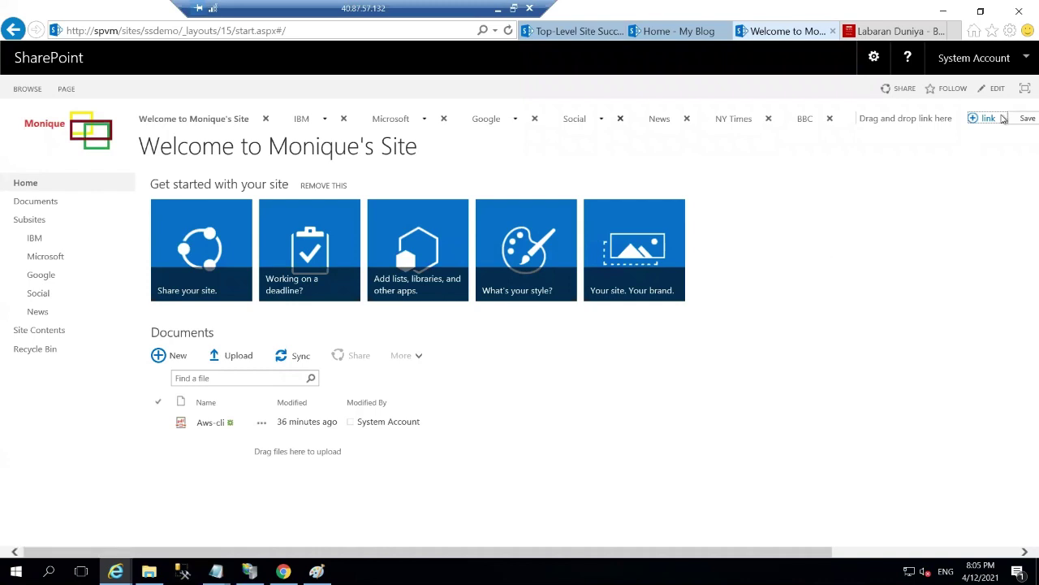
click(1025, 119)
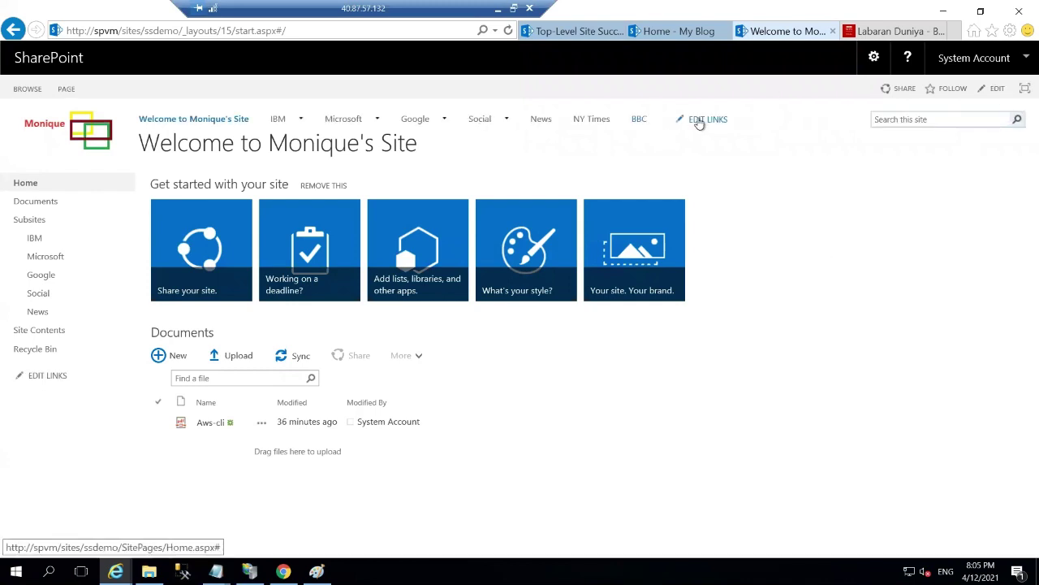
Nest the NY Times and BBC links under News in the site's top navigation and save the changes.
click(704, 119)
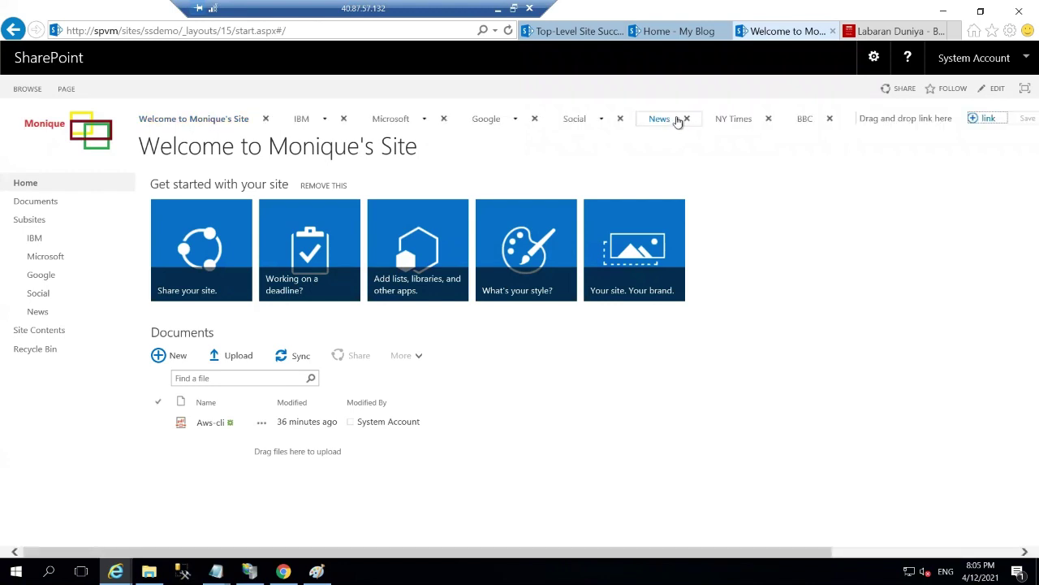
drag(730, 119, 660, 141)
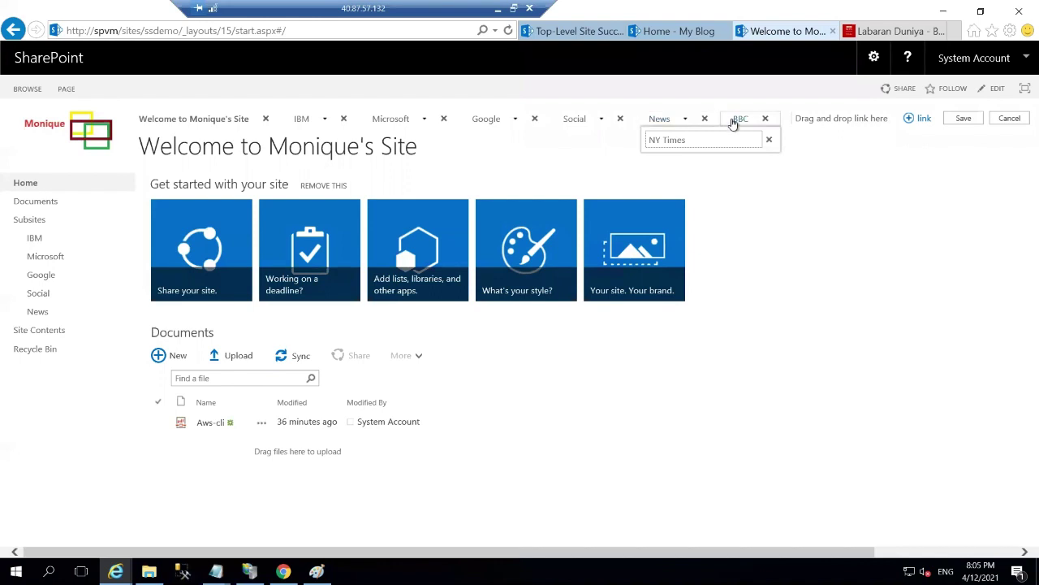
drag(733, 121, 659, 153)
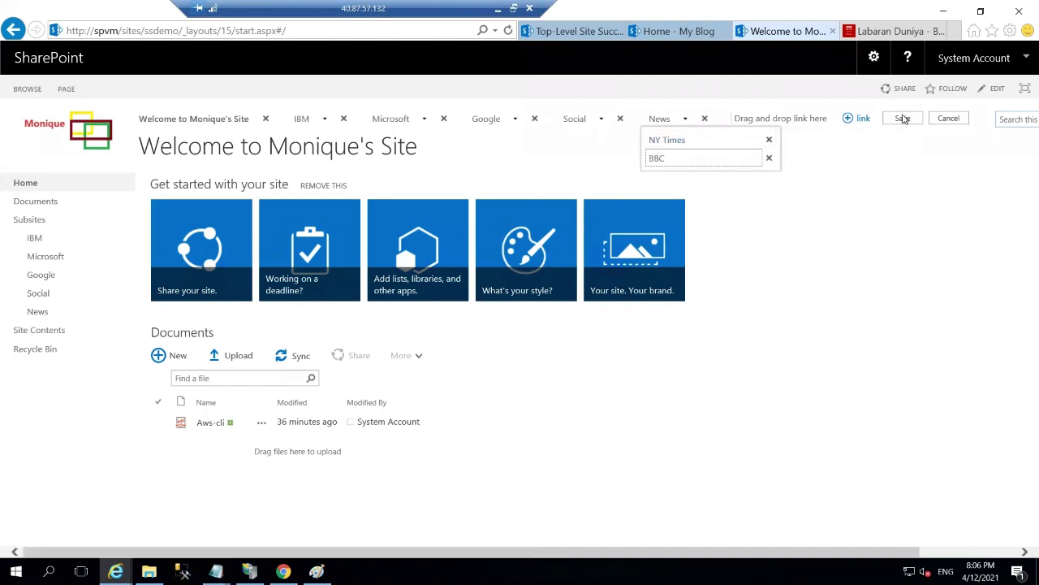
click(902, 118)
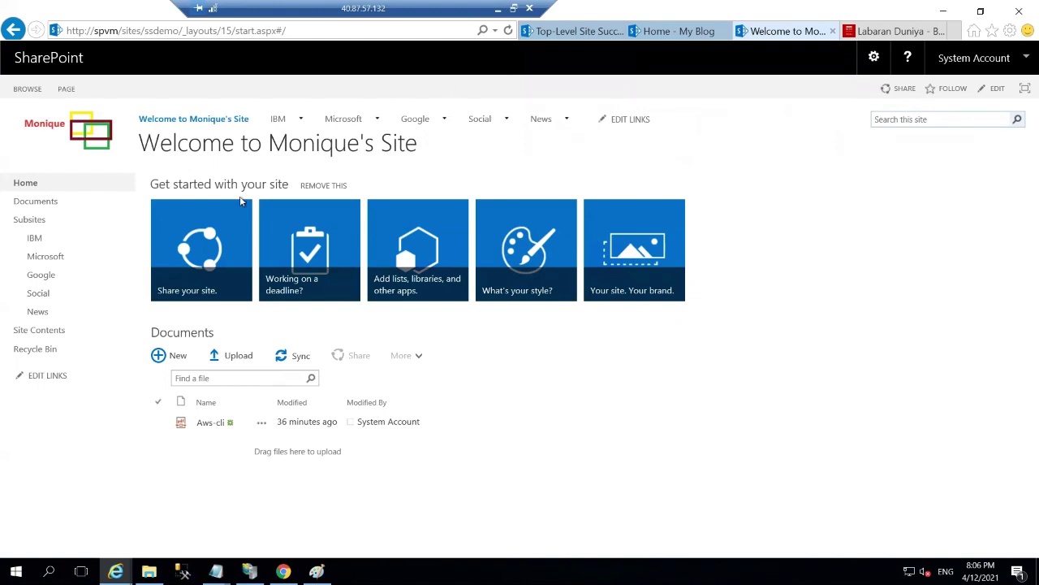
Open the IBM subsite, check the links under News in the top navigation, and follow the NY Times link.
click(282, 123)
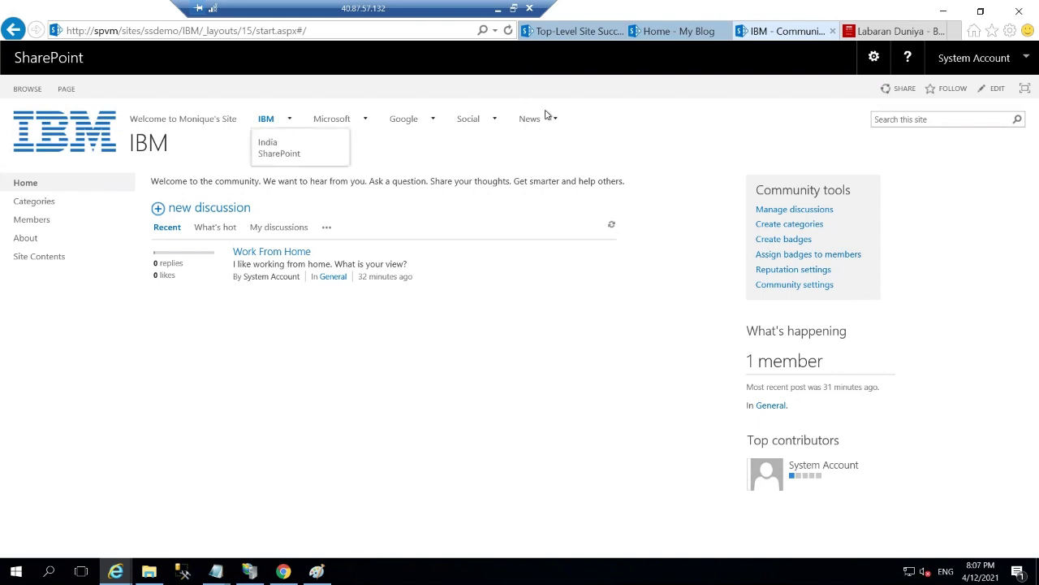
mouse_move(548, 120)
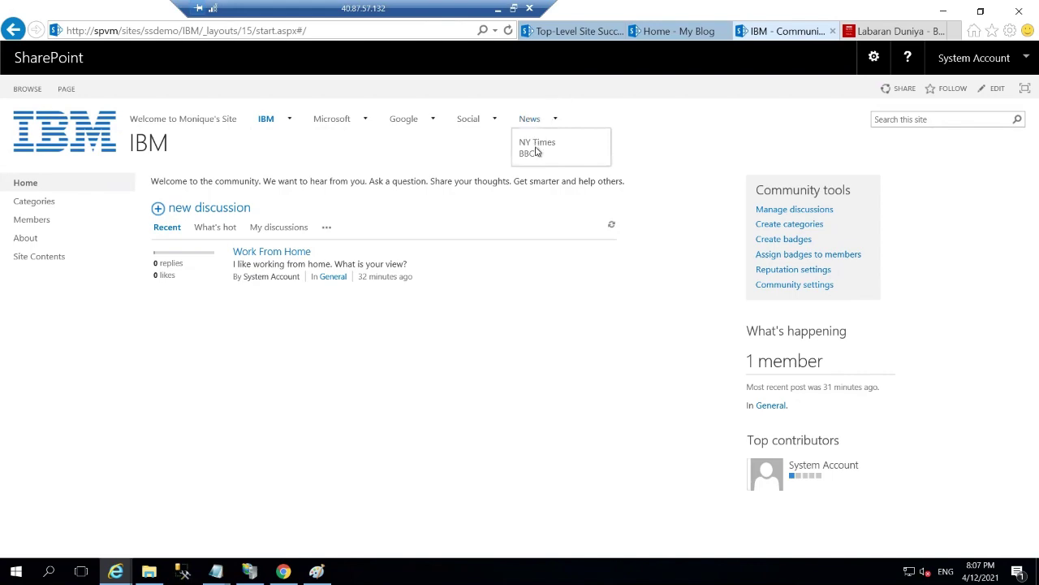
click(530, 143)
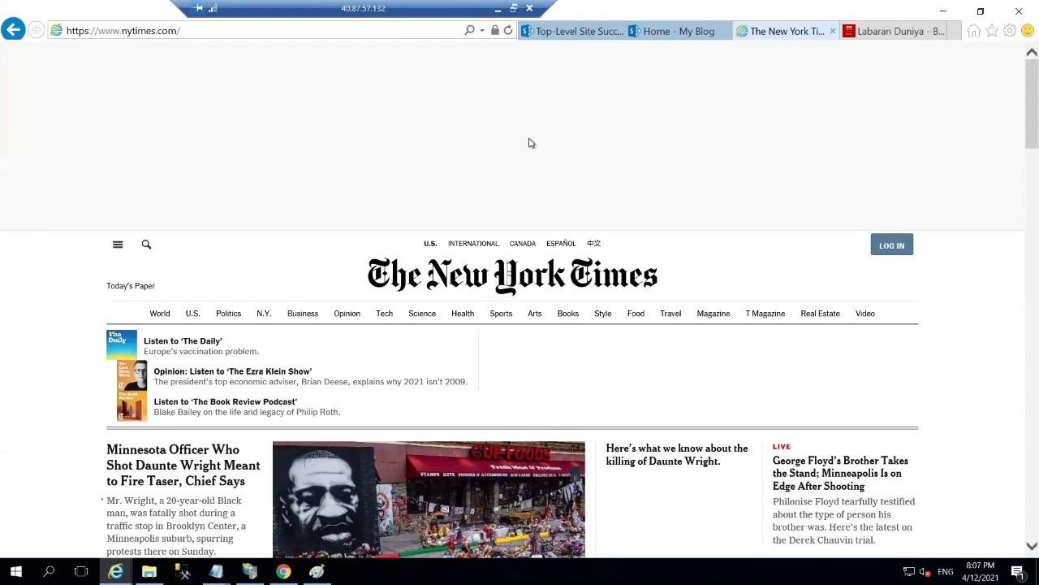
Close the New York Times page and reload the home page of the My Blog site.
click(678, 31)
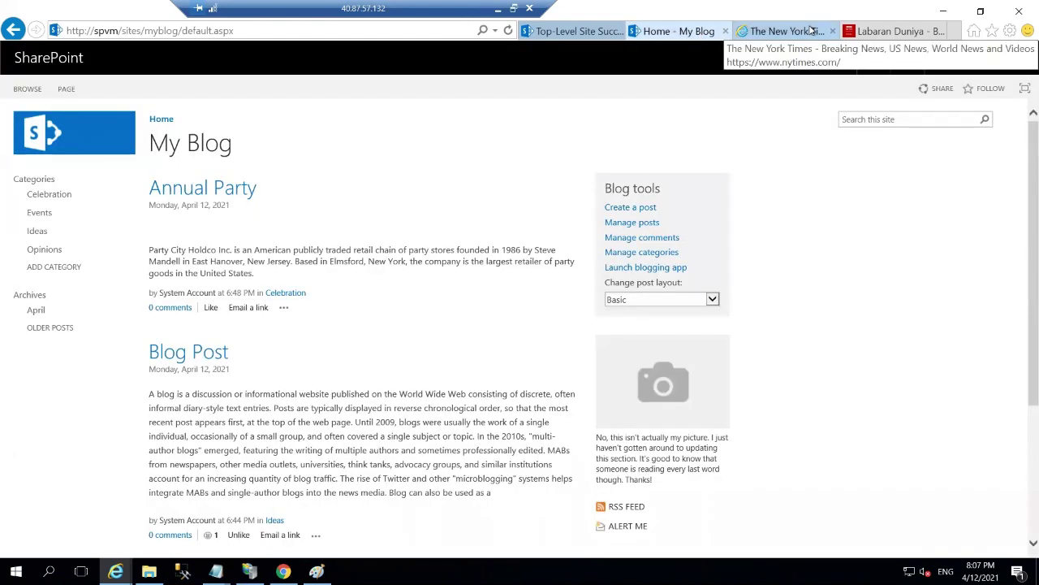
click(831, 32)
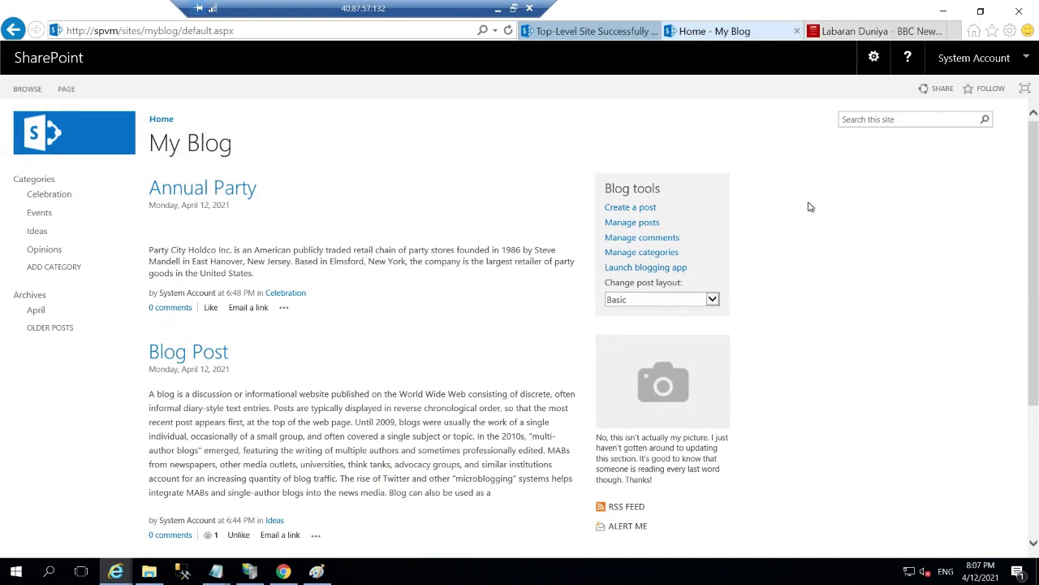
click(160, 120)
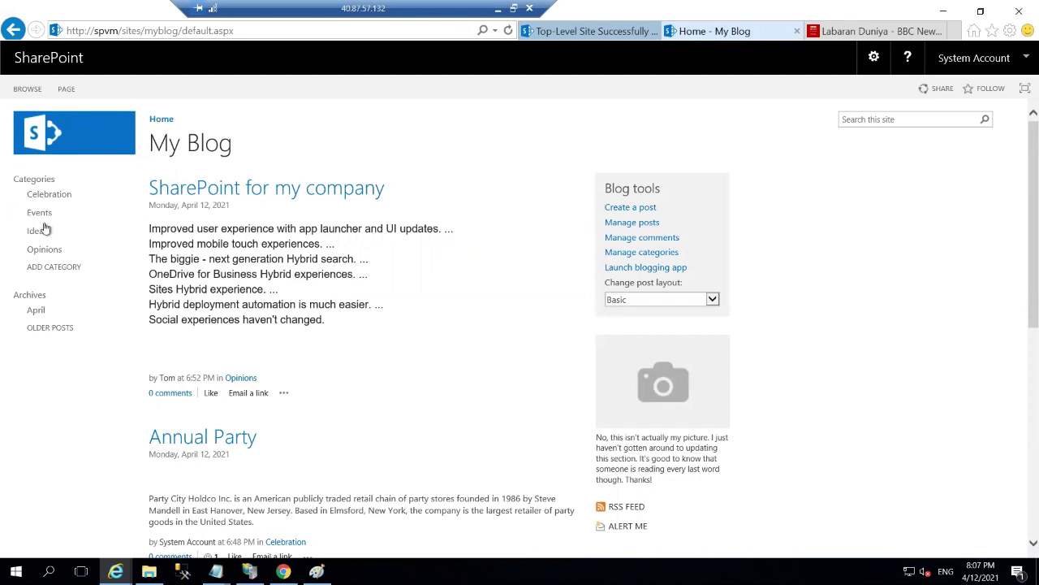
click(68, 146)
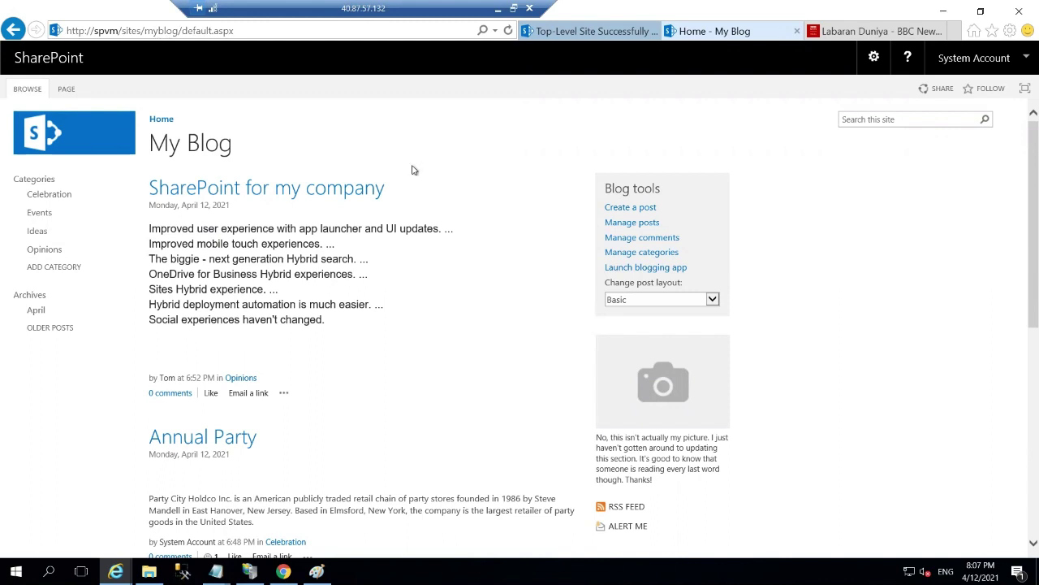
In Central Administration's Application Management, permanently delete the /sites/myblog site collection and view all site collections.
click(571, 32)
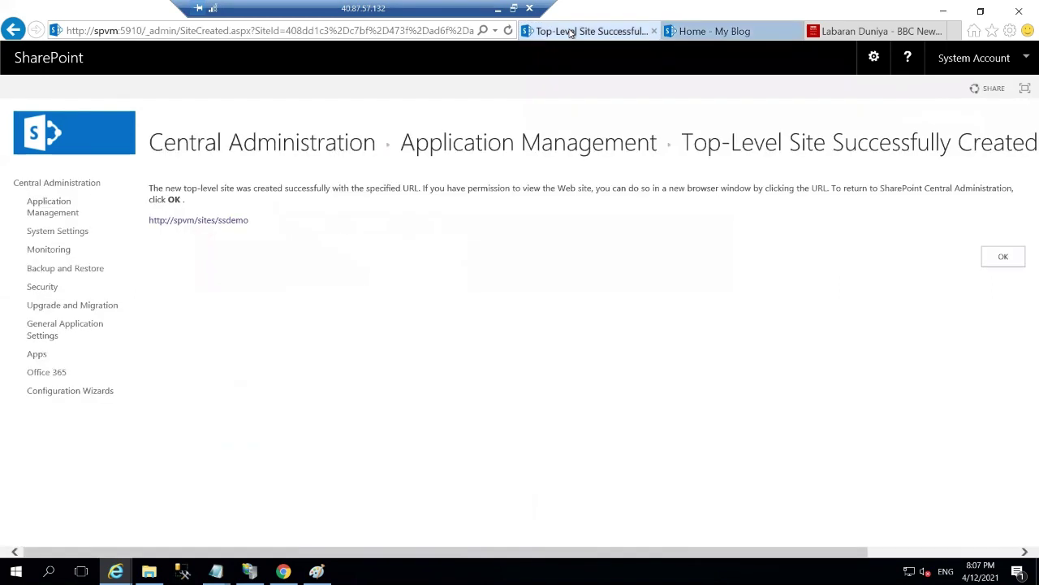
click(40, 209)
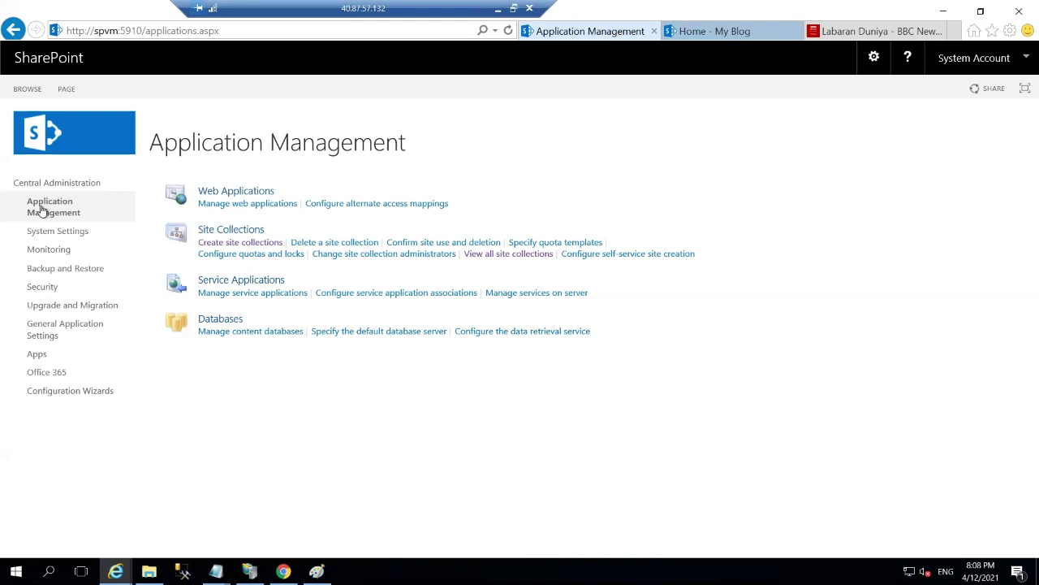
click(318, 243)
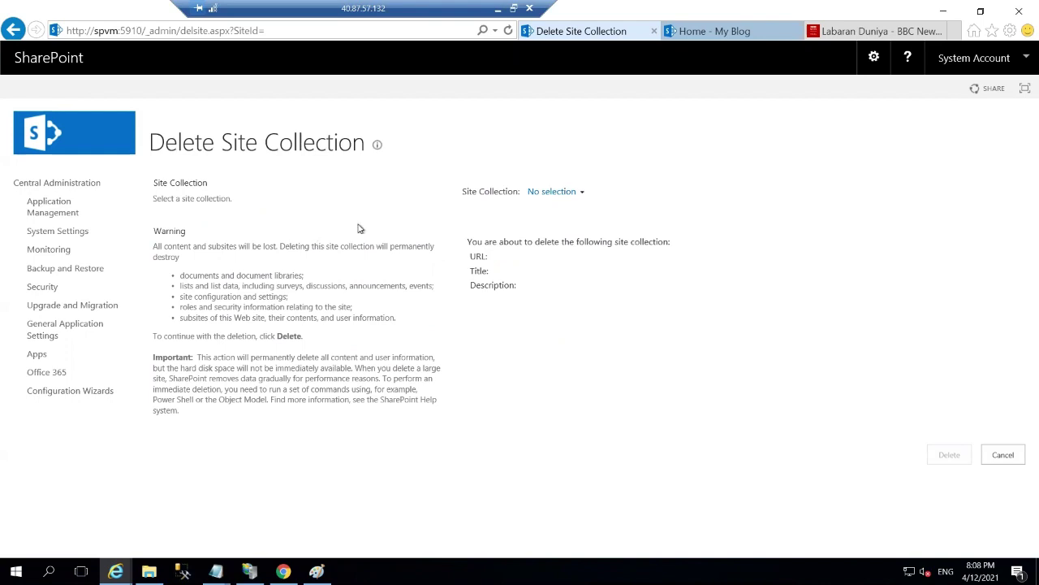
click(557, 191)
click(546, 209)
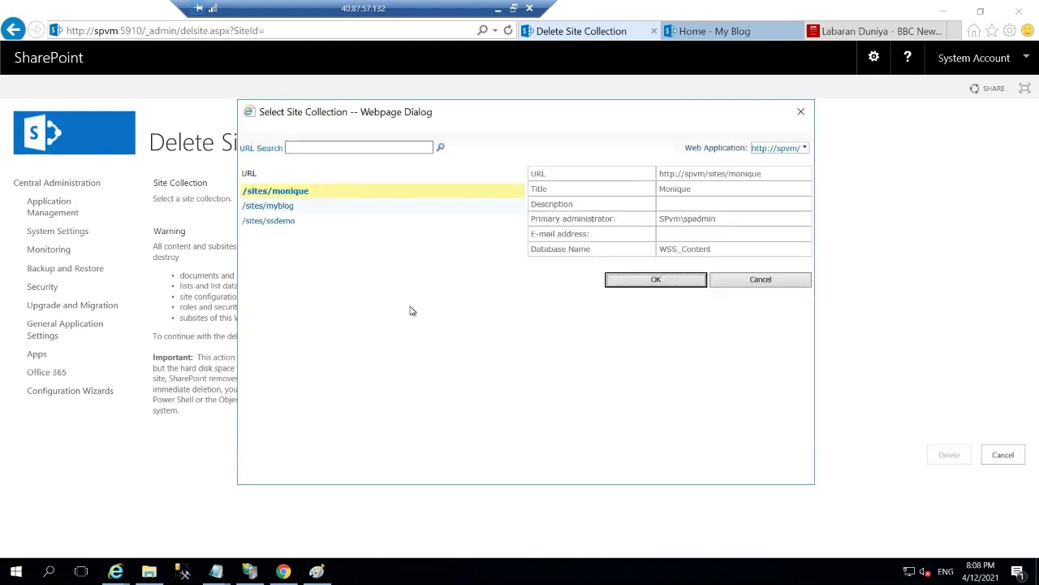
click(258, 208)
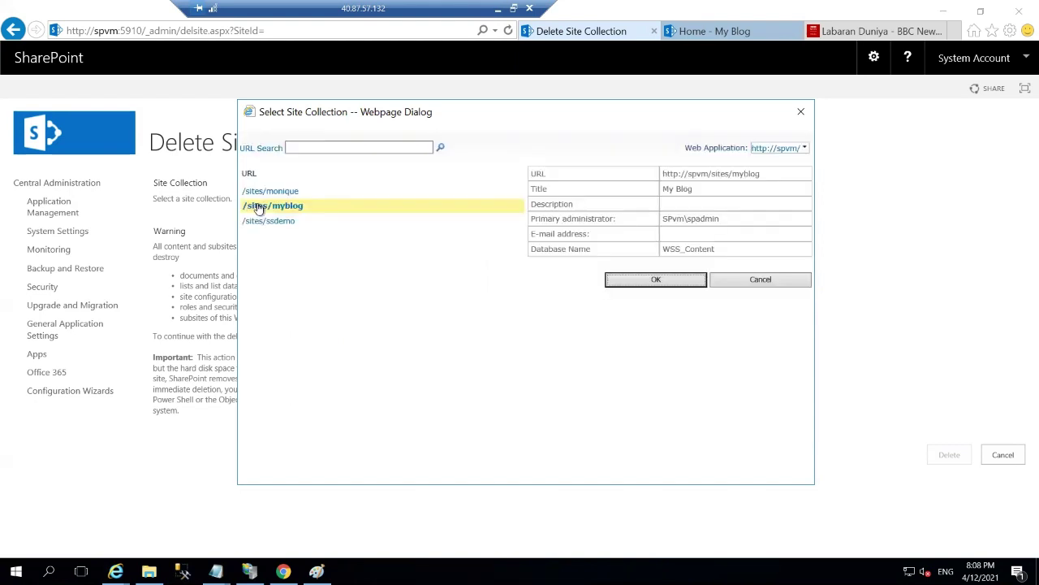
click(627, 280)
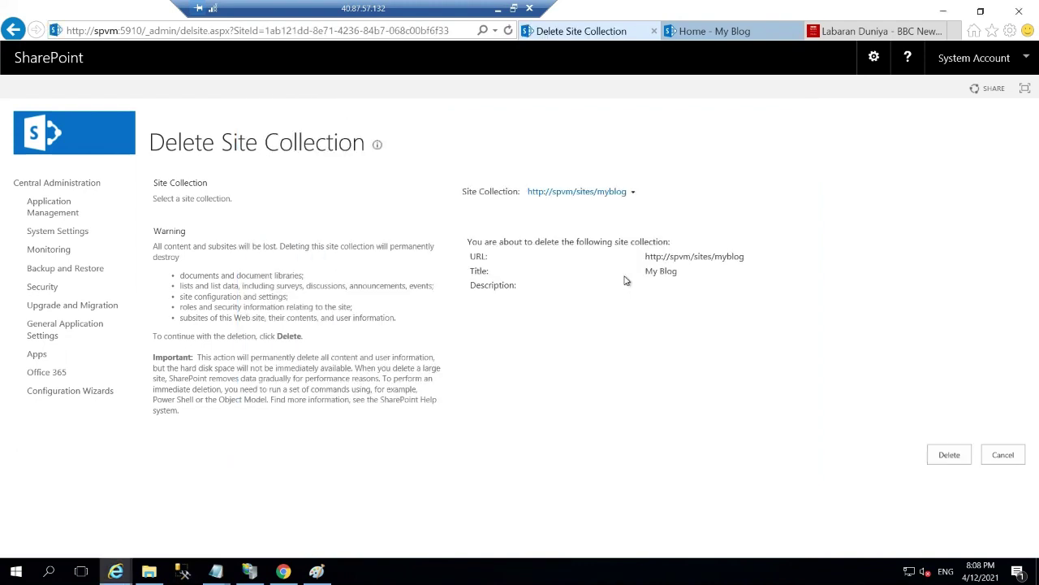
click(951, 459)
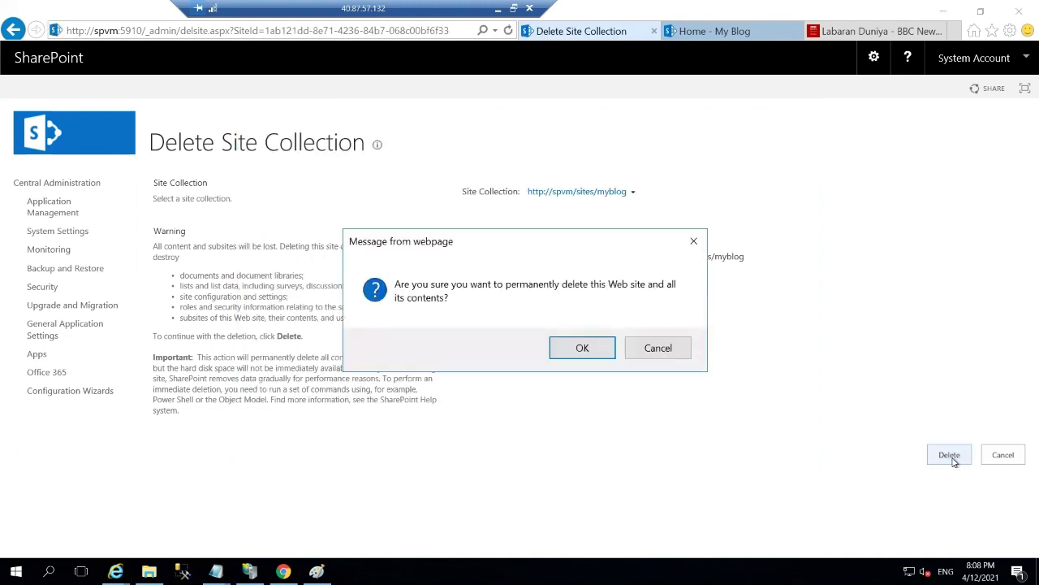
click(594, 345)
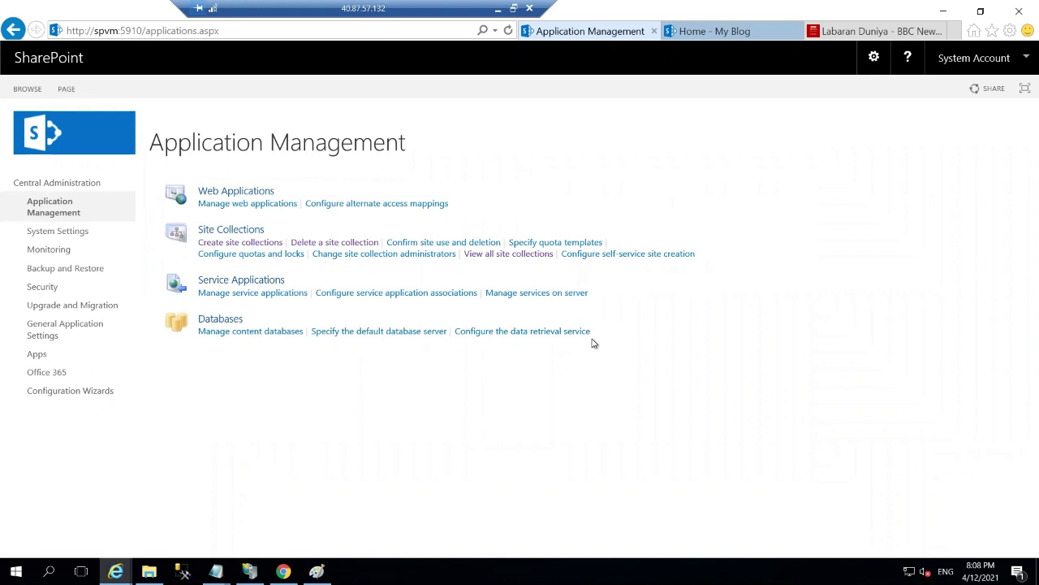
click(529, 254)
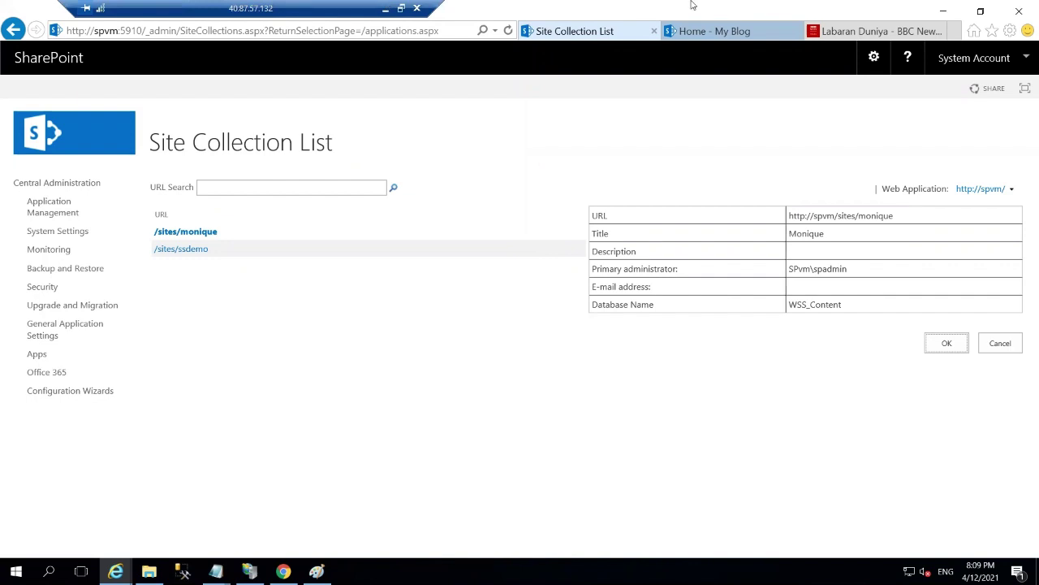
Minimize the remote desktop session and launch Paint on the local computer.
click(386, 9)
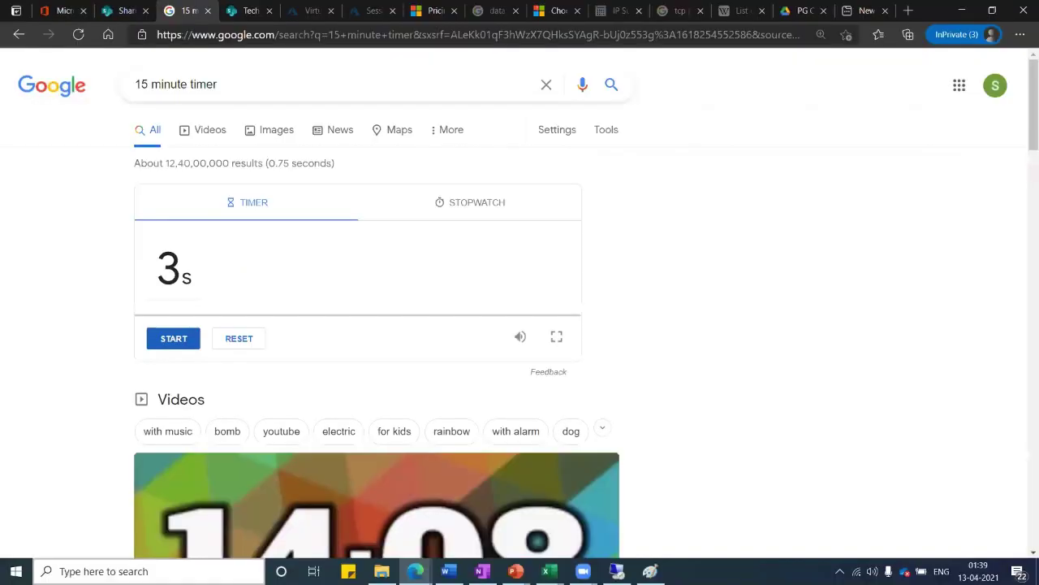
key(super)
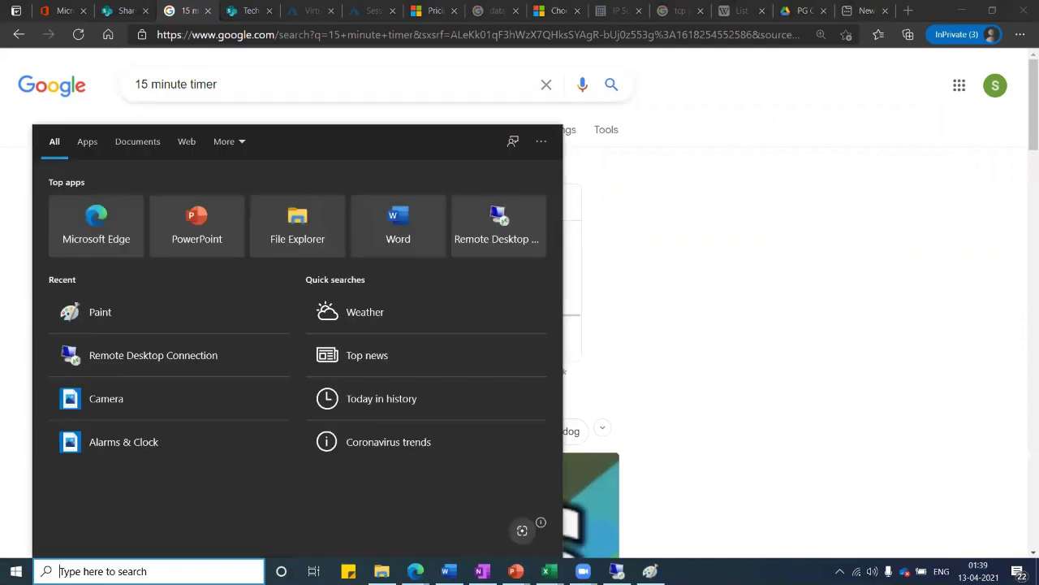
text(MS)
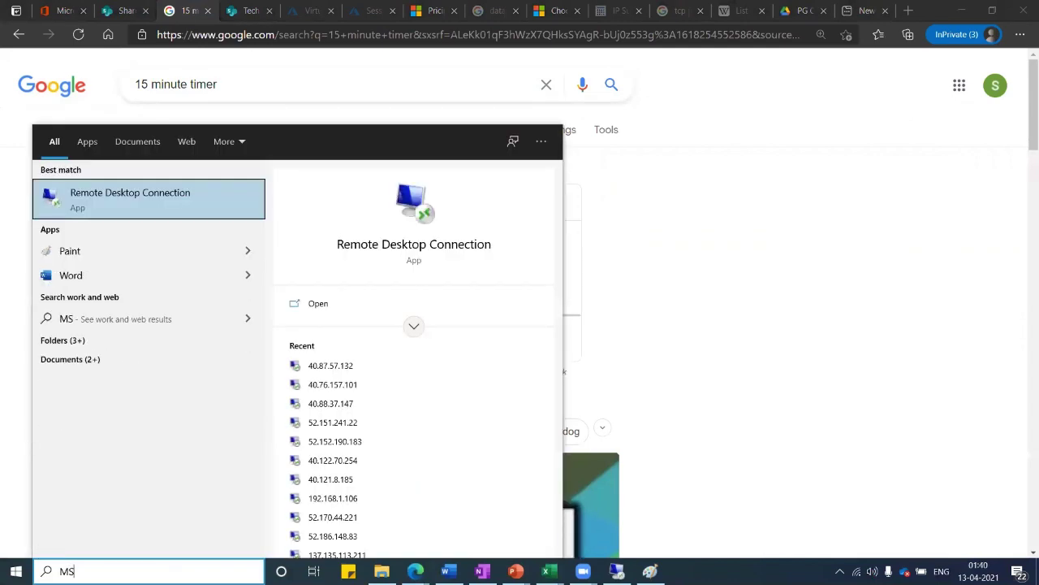
text(PAI)
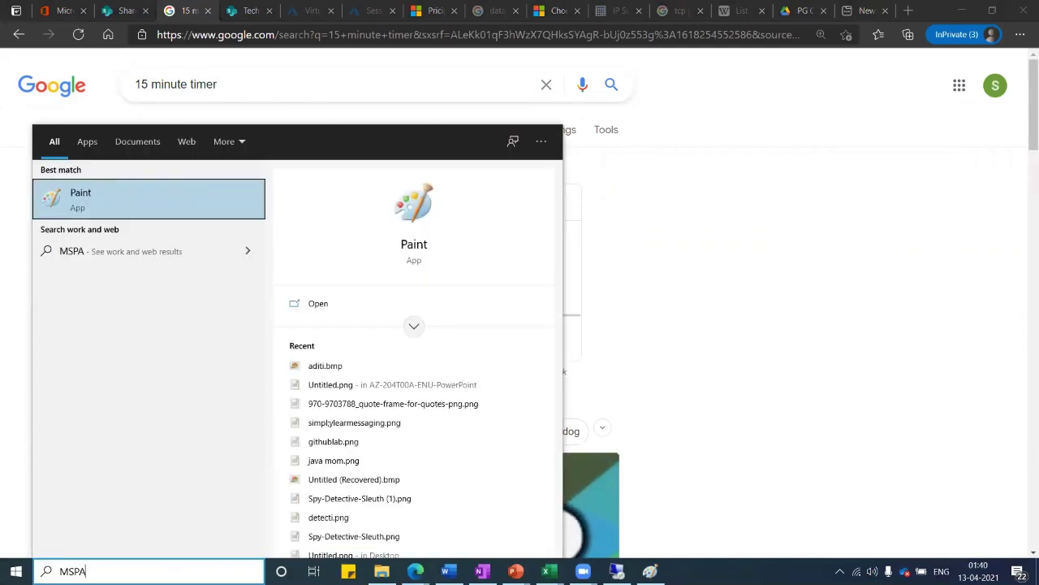
key(Return)
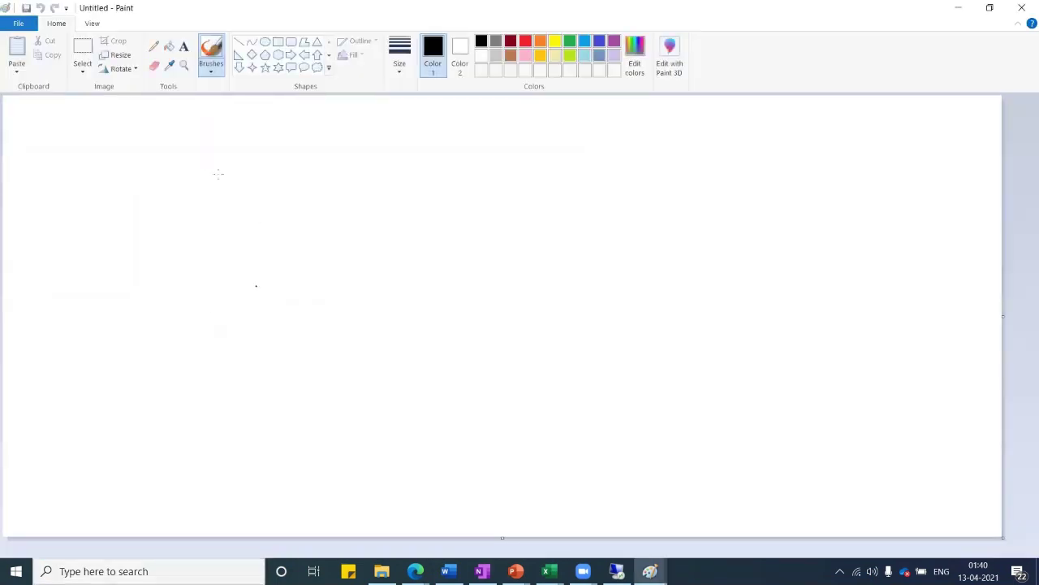
Draw a wide black rectangle near the canvas's upper-left corner and label it "SharePoint" in bold text inside.
click(278, 42)
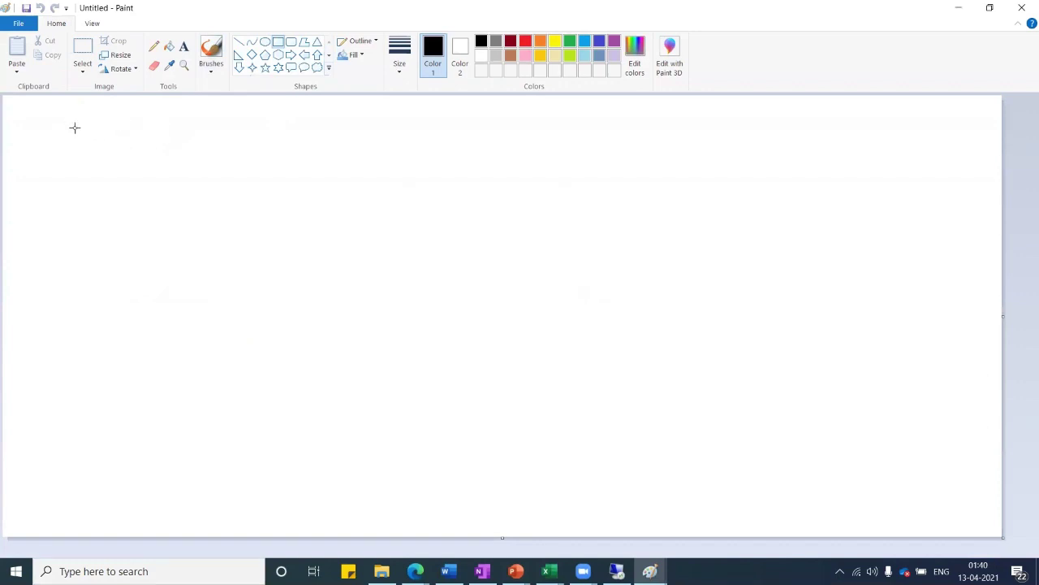
mouse_move(71, 120)
mouse_down()
mouse_move(88, 150)
mouse_move(246, 165)
mouse_up()
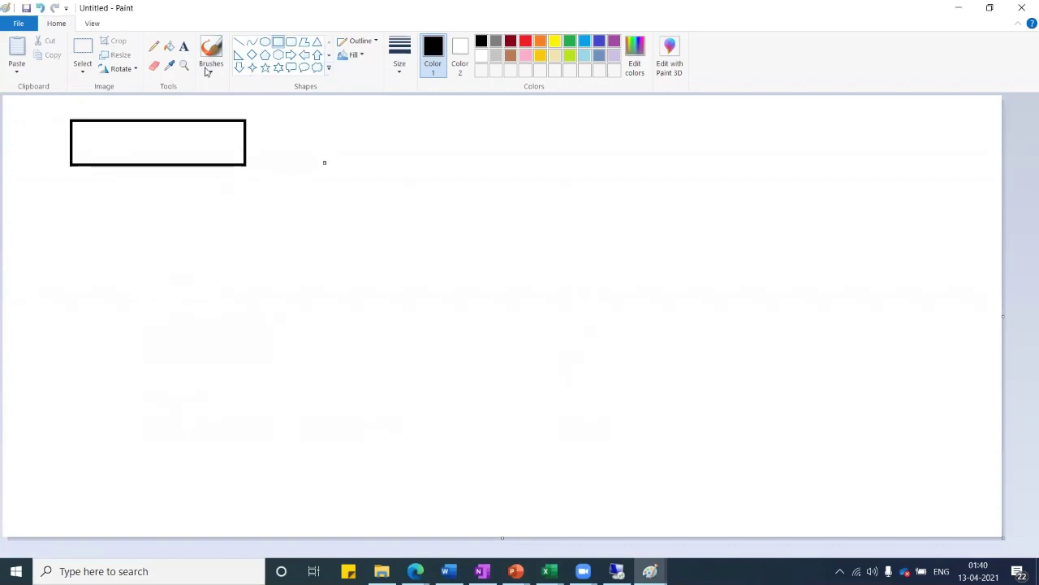
click(183, 46)
click(90, 142)
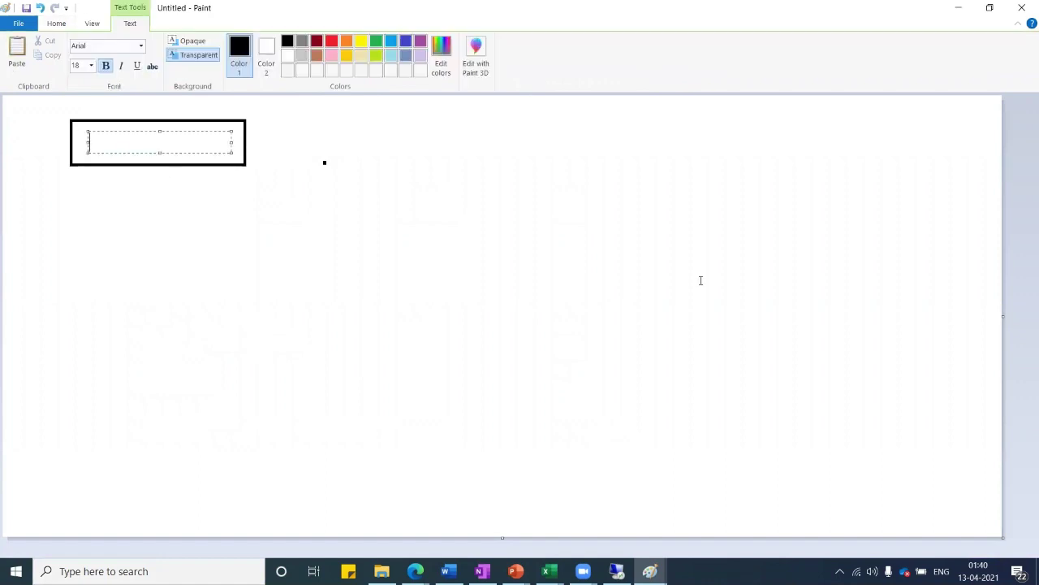
text(s)
key(BackSpace)
text(SharePoint)
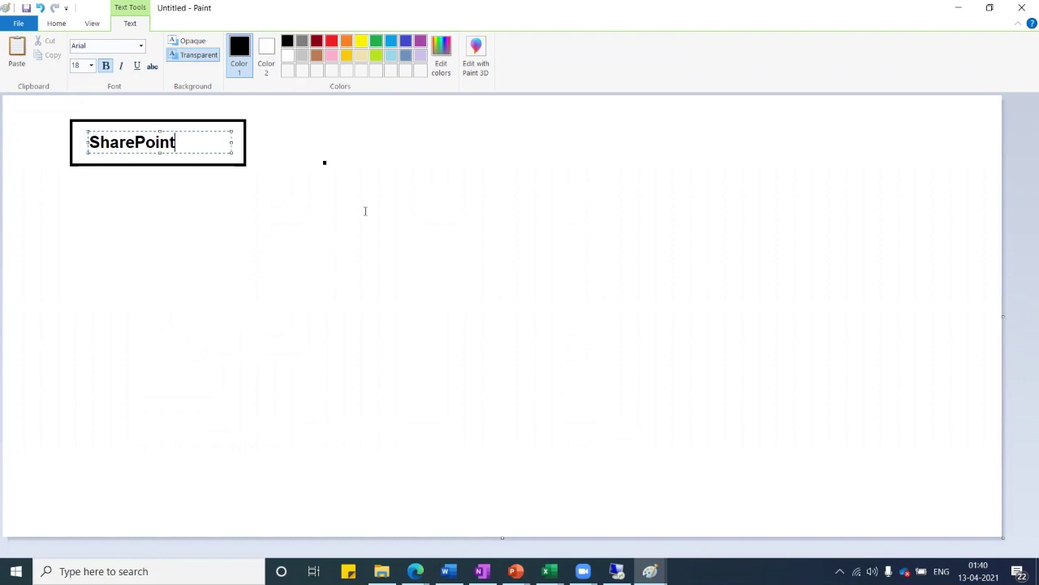
click(68, 197)
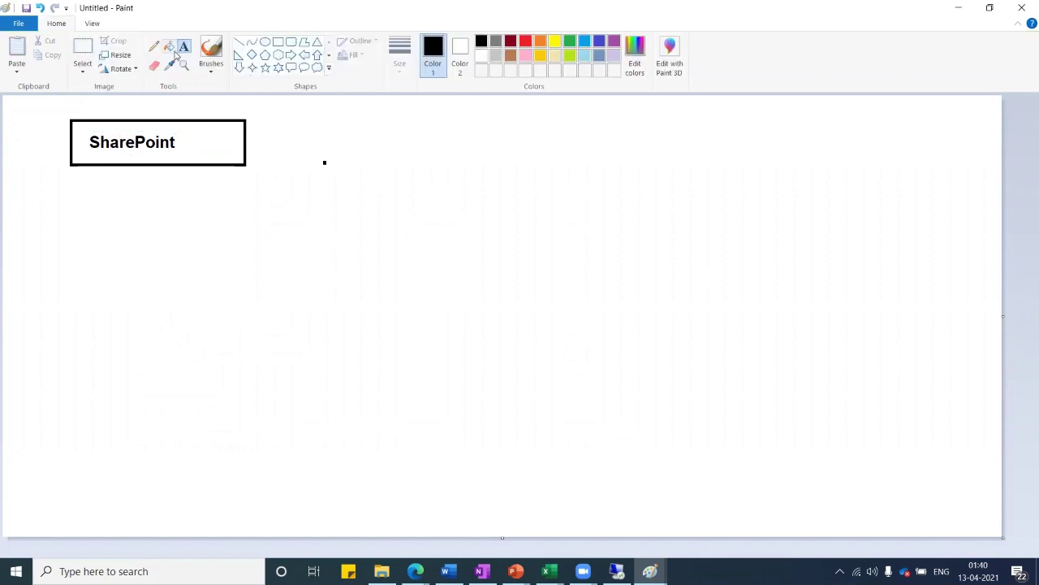
Start a red text list below the SharePoint box with "1. Create 2 VM" and "2. We Install AD + DNS on VM1", widening the text frame.
click(524, 42)
click(31, 195)
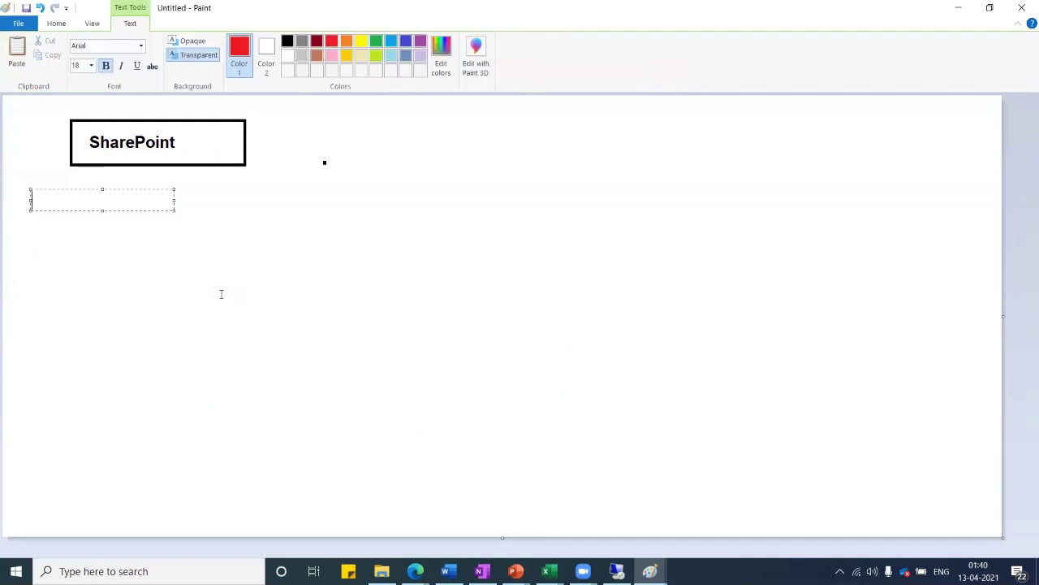
text(1. Create )
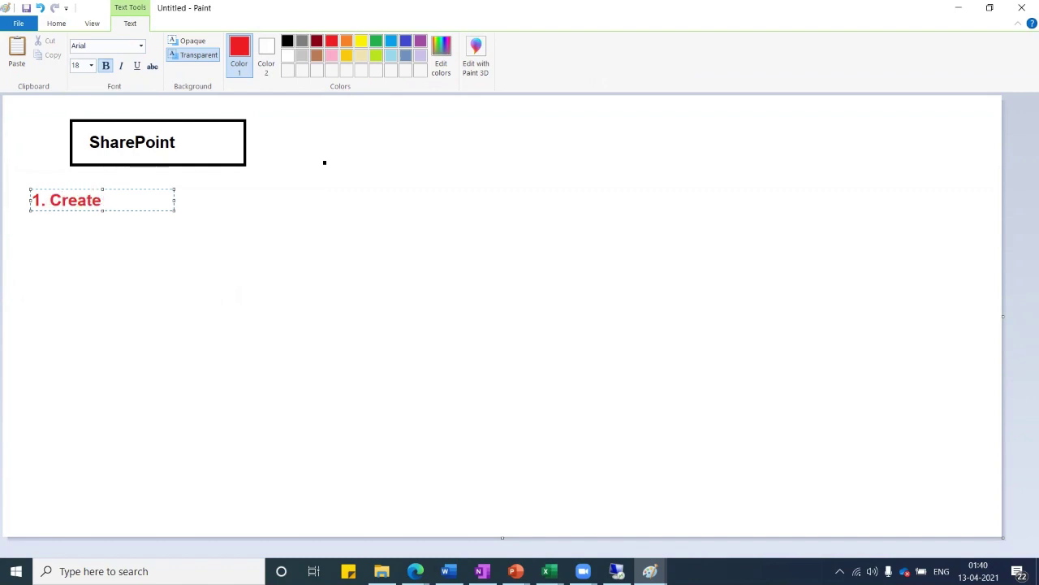
text(2 VM)
key(Return)
text(2.)
text(W)
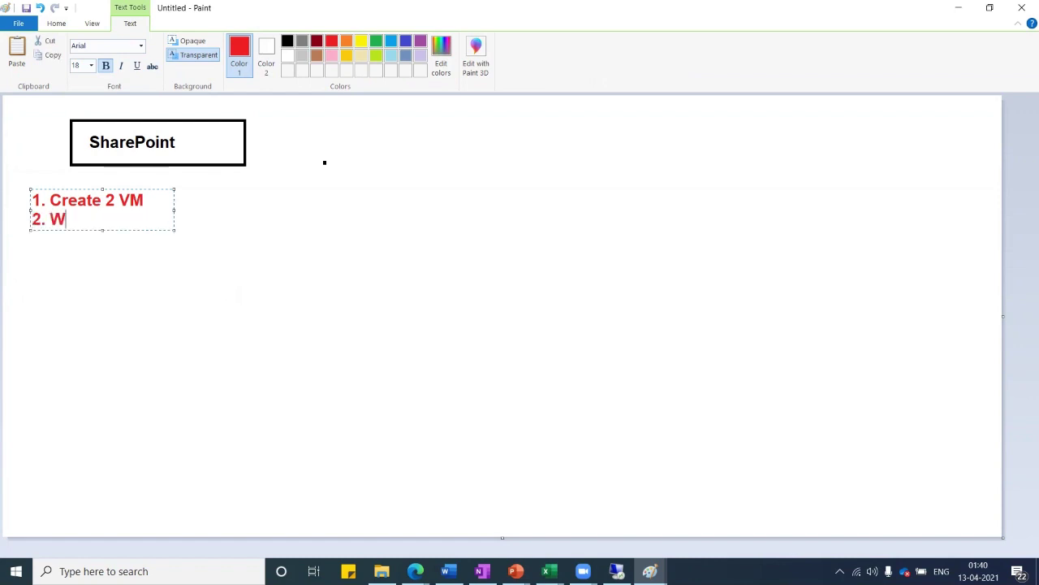
text(e Install AD )
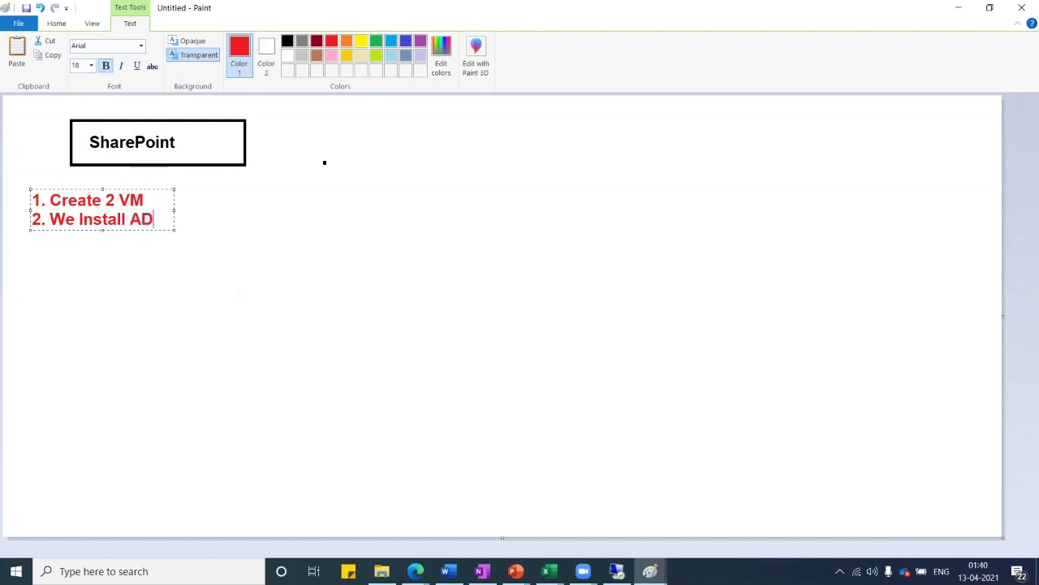
text(+ DNS on VM1)
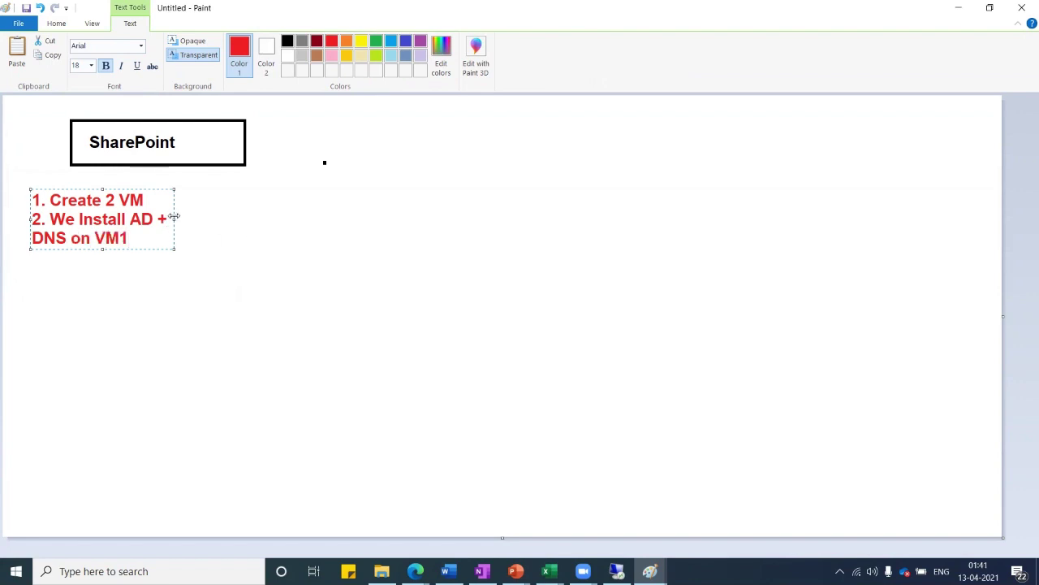
drag(174, 218, 562, 236)
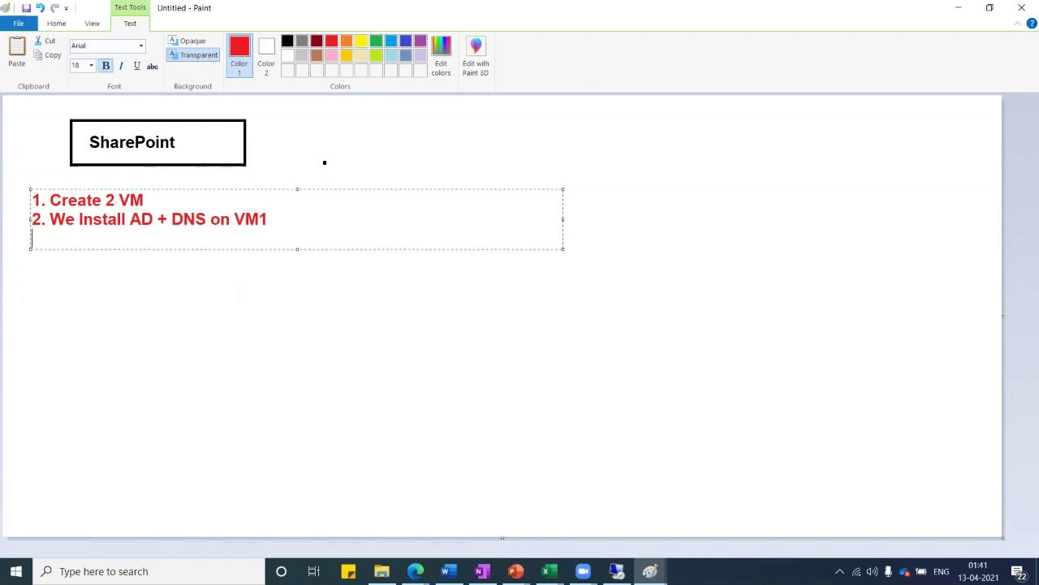
Add the list items "3. We create users in AD" and "4. We Install SQL 2014 on VM2".
text(3. We create )
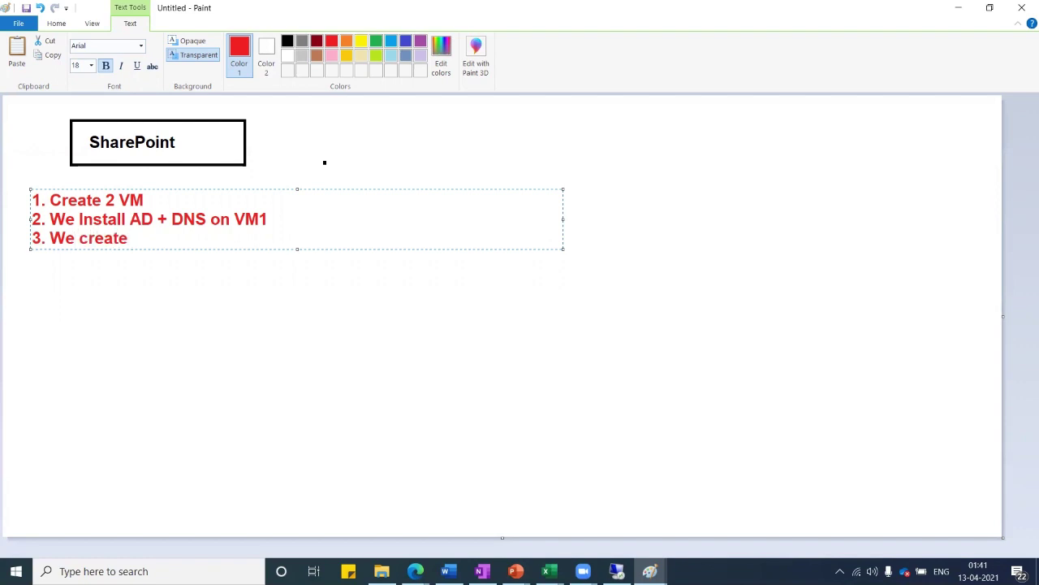
text(users in AD)
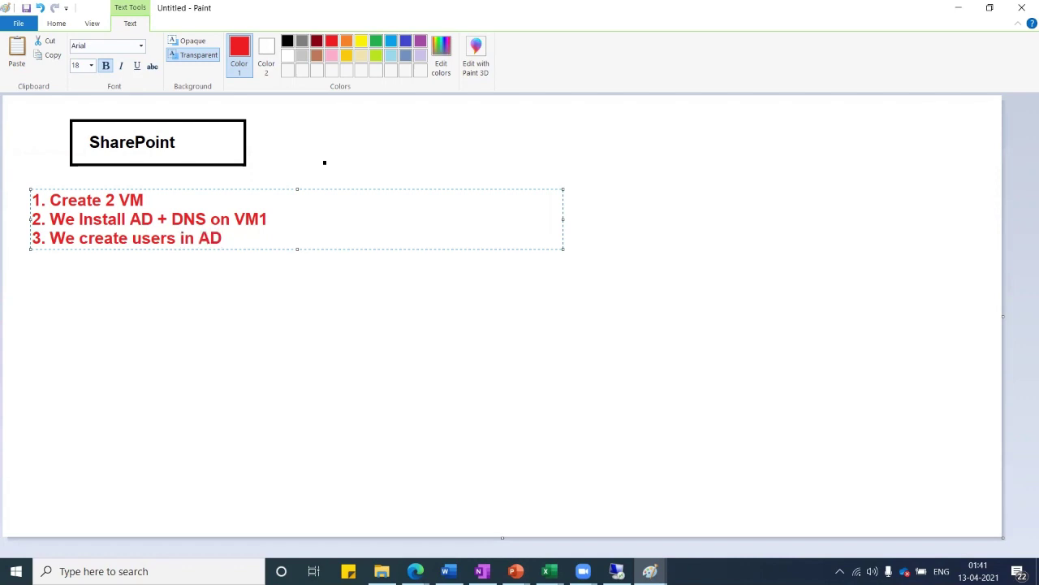
key(Return)
text(4. We Insta)
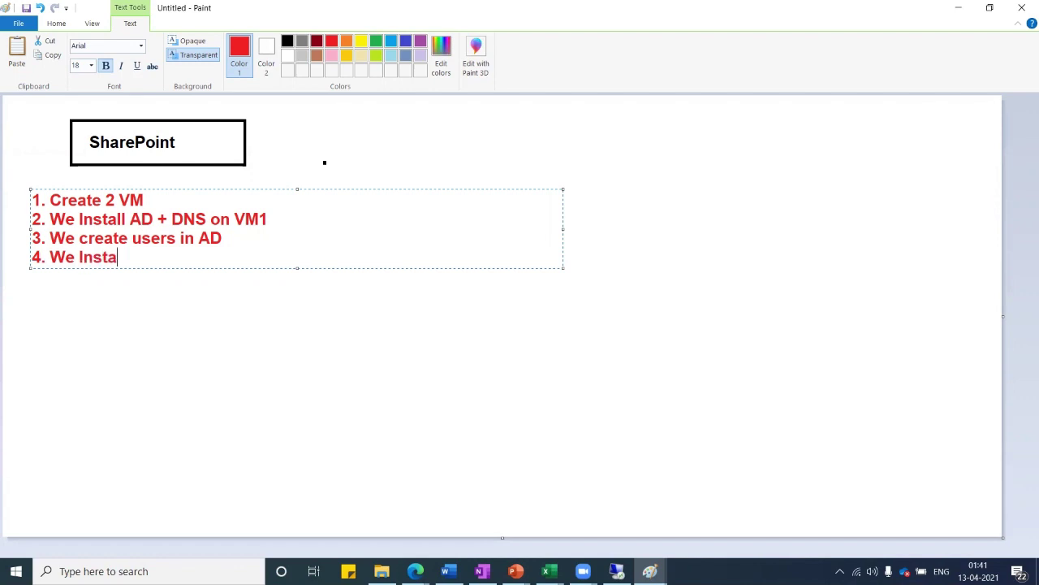
text(ll SQL 2014 )
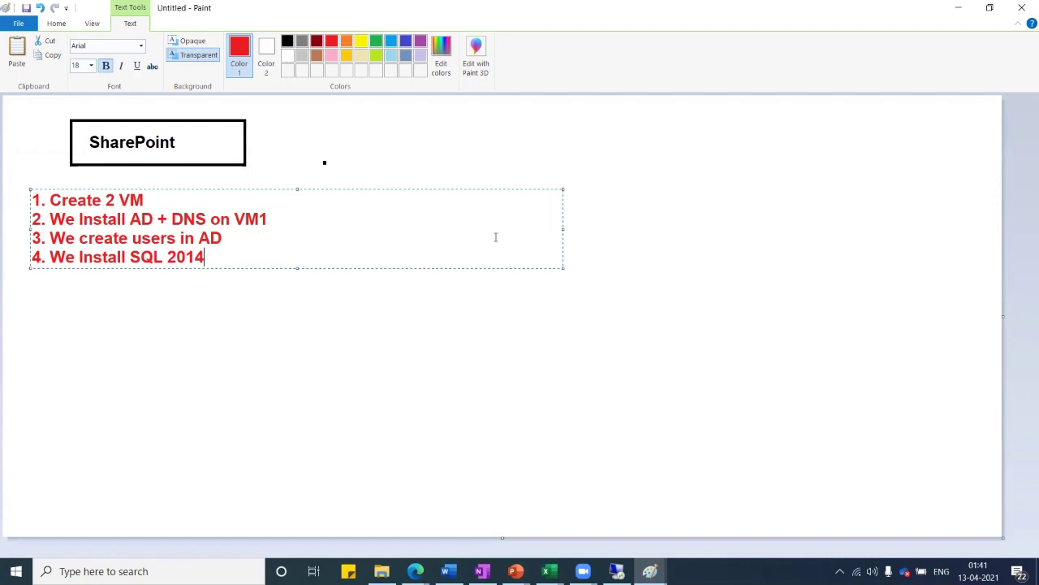
text(on VM2)
key(Return)
Add the fifth list item, "5. We assign Admin role to user SPadmin and other servics".
text(5)
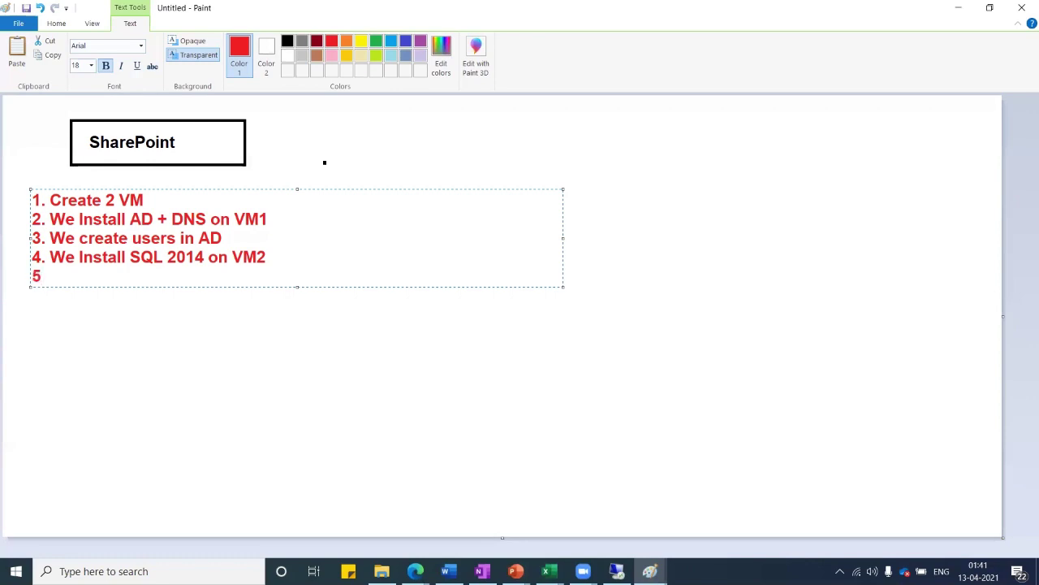
text(. WE)
key(BackSpace)
text(e assign )
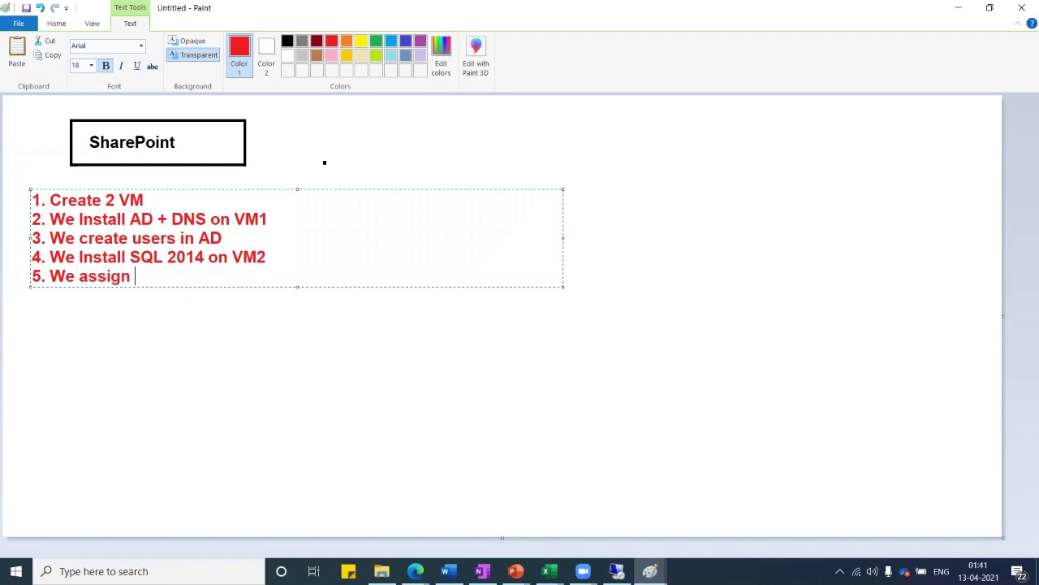
text(Admin role )
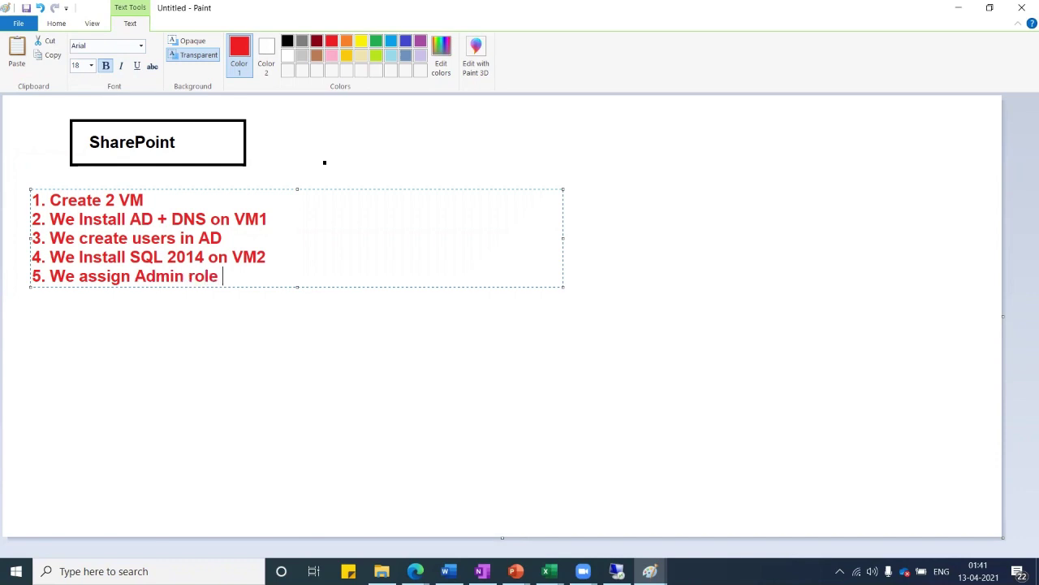
text(t)
text(o )
text(user )
text(SP)
text(admin )
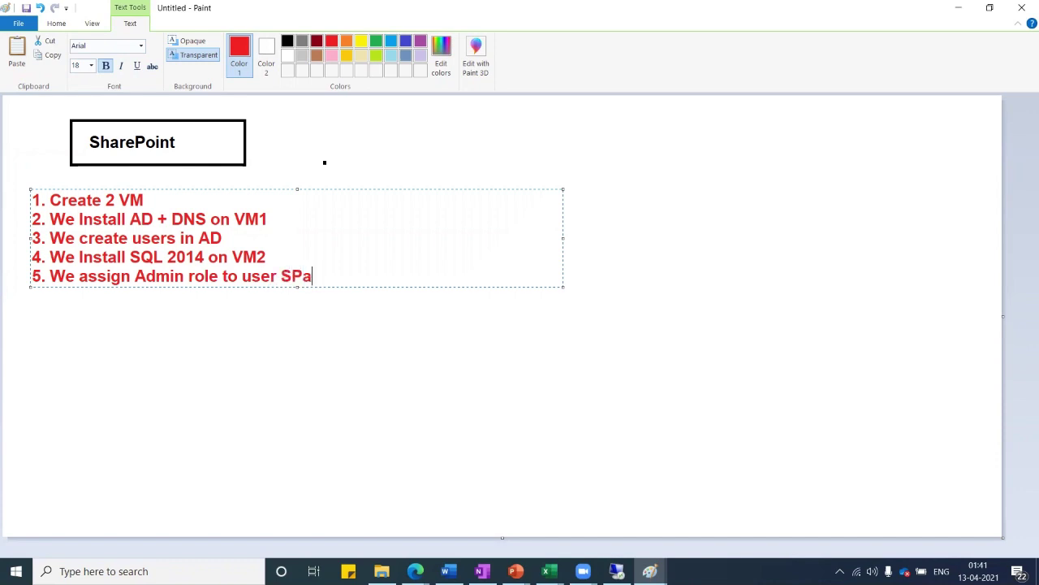
text(and other)
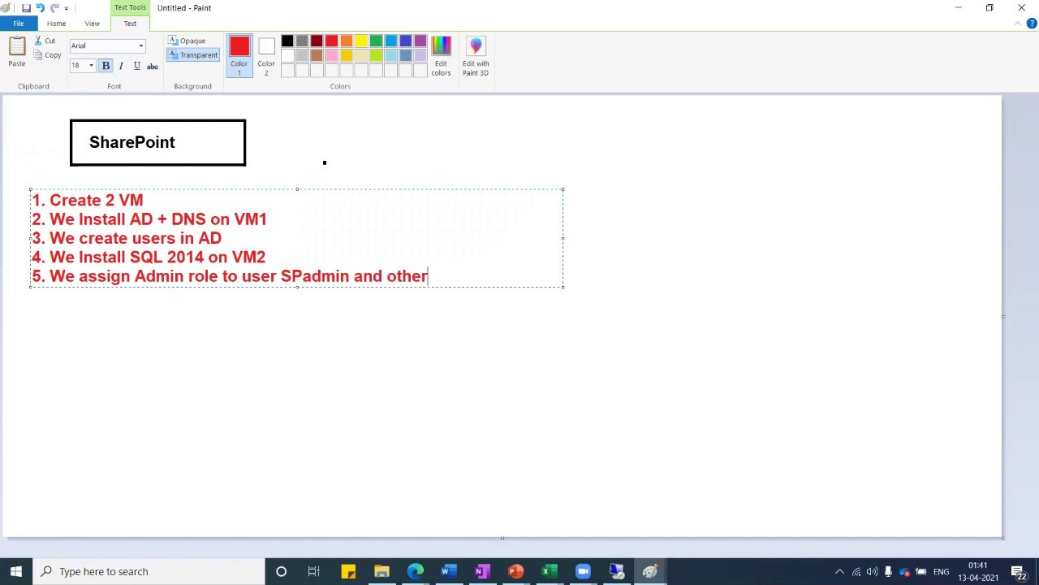
text( servics)
key(Return)
Add the sixth list item, "6. Install SharePoint Prerequsiite".
text(6)
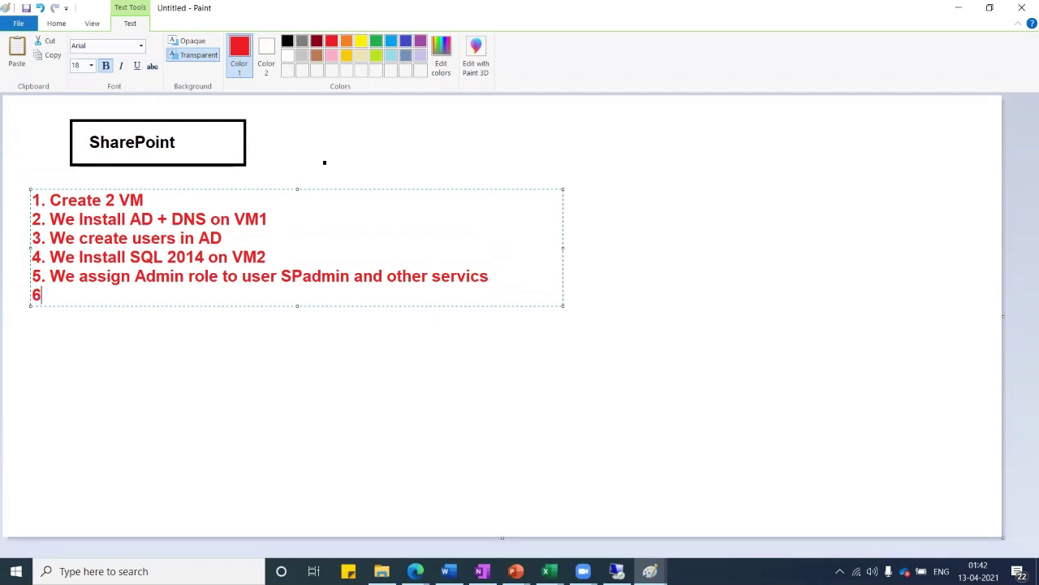
text(. Install Share)
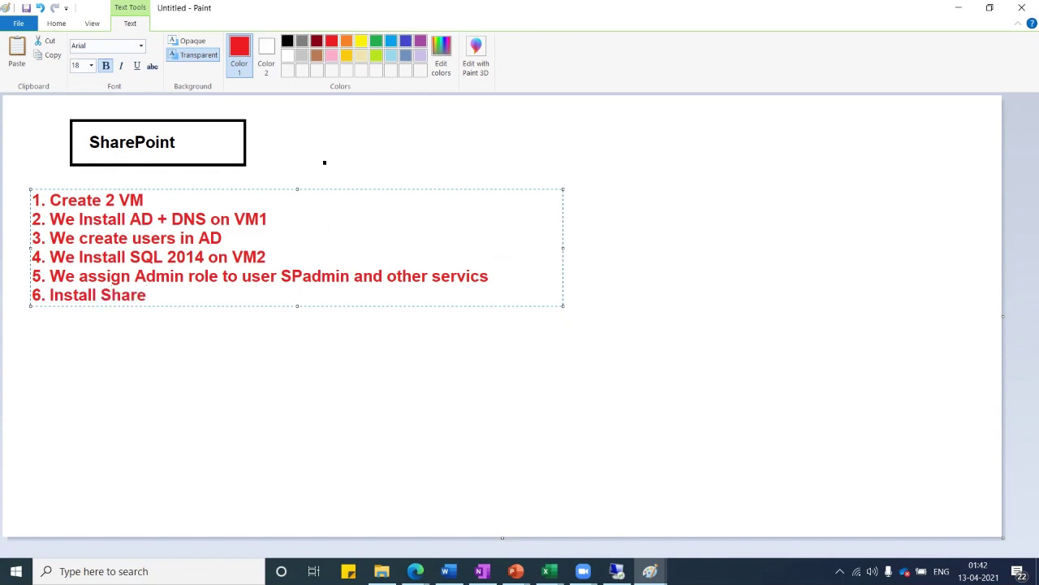
text(Point Pre)
right_click(495, 241)
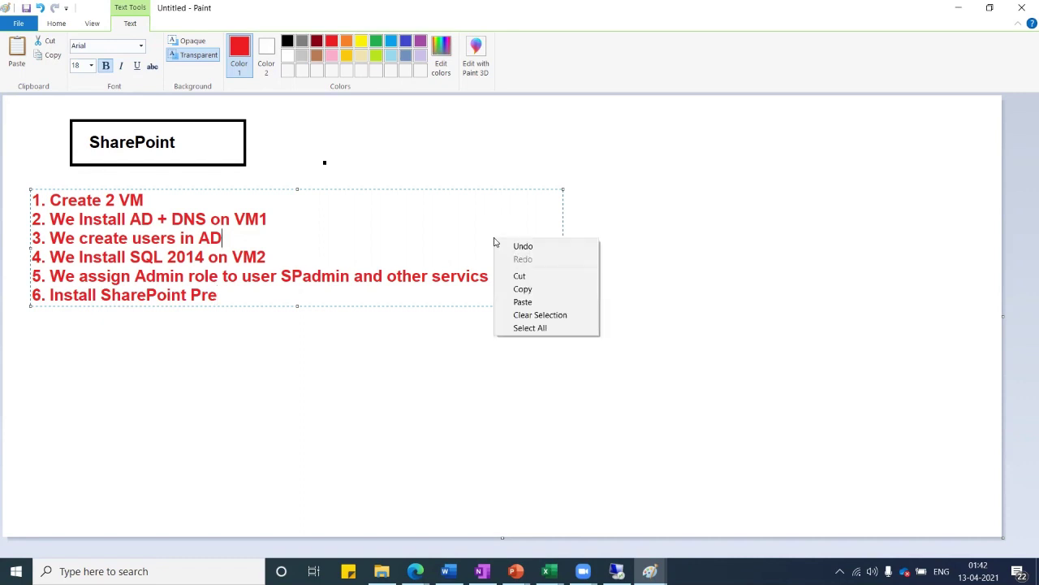
click(237, 294)
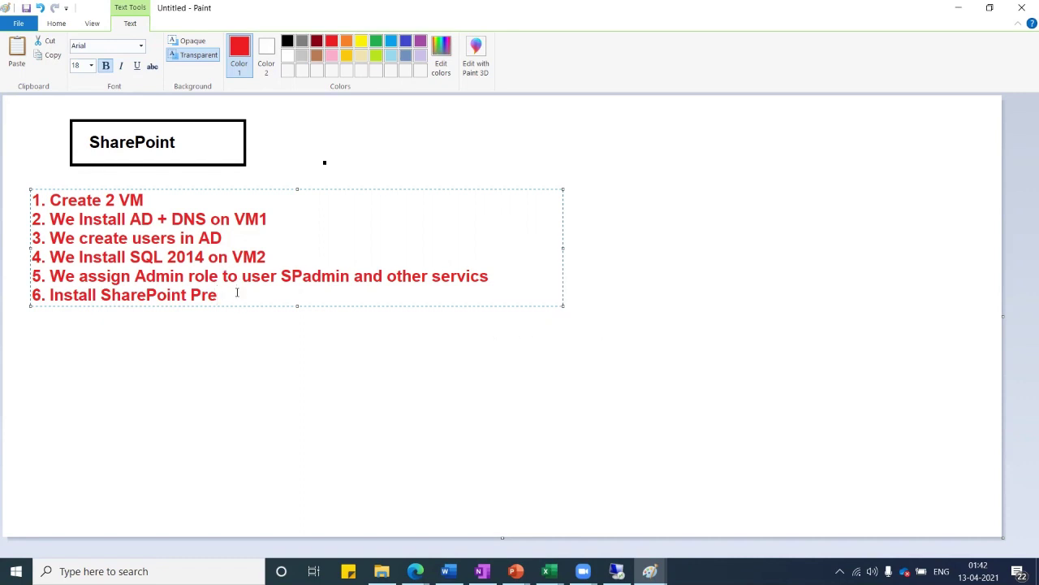
text(requsiite of S)
key(BackSpace)
key(BackSpace)
key(BackSpace)
key(BackSpace)
key(Return)
Add "7. Install sharePoint - Single Server Farm" with the words "Single Server Farm" in black, and finish the text list.
text(7. Insta)
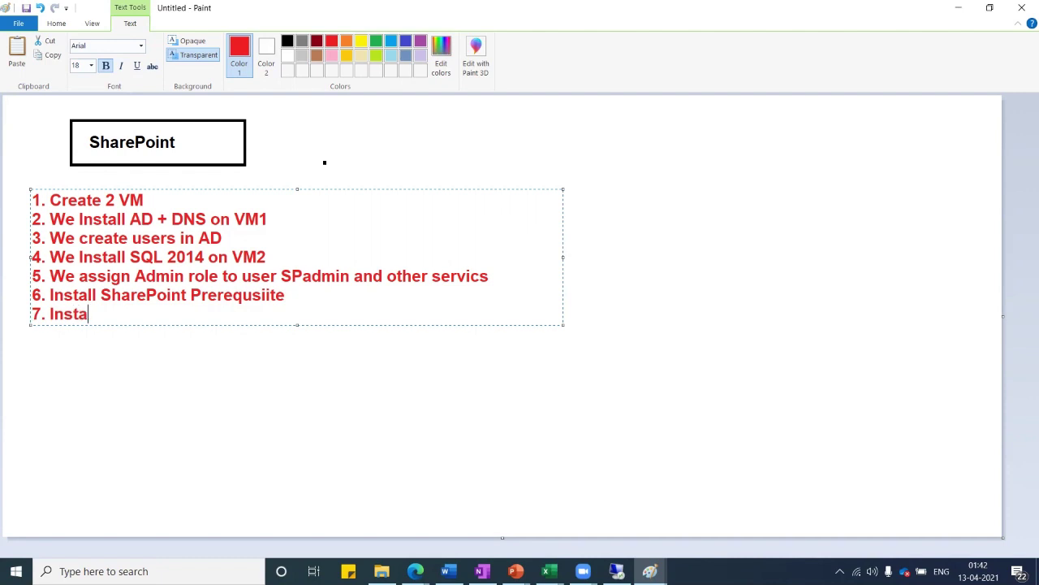
text(ll shar)
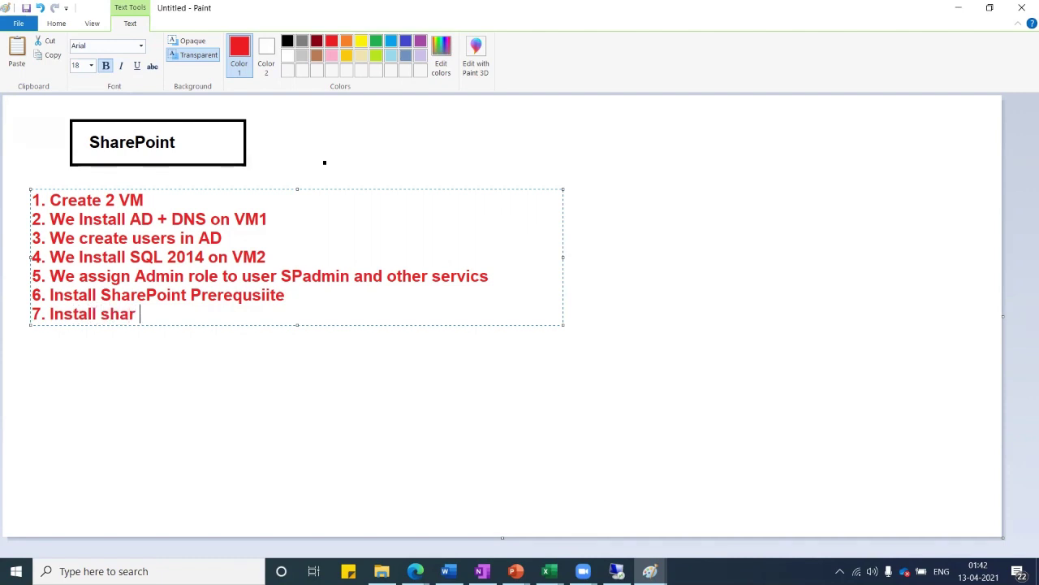
key(BackSpace)
text(ePoint )
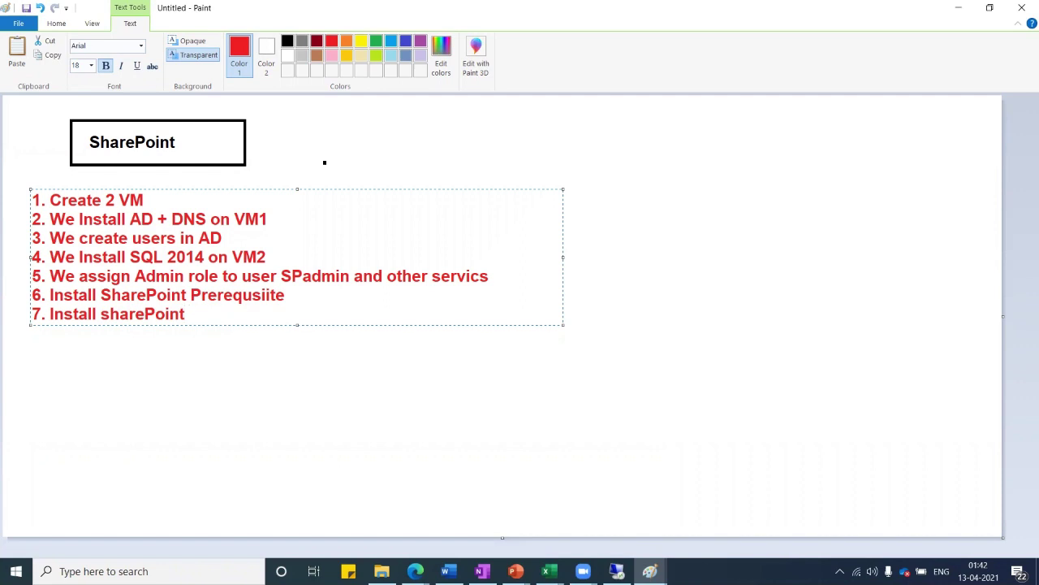
text(-)
click(288, 41)
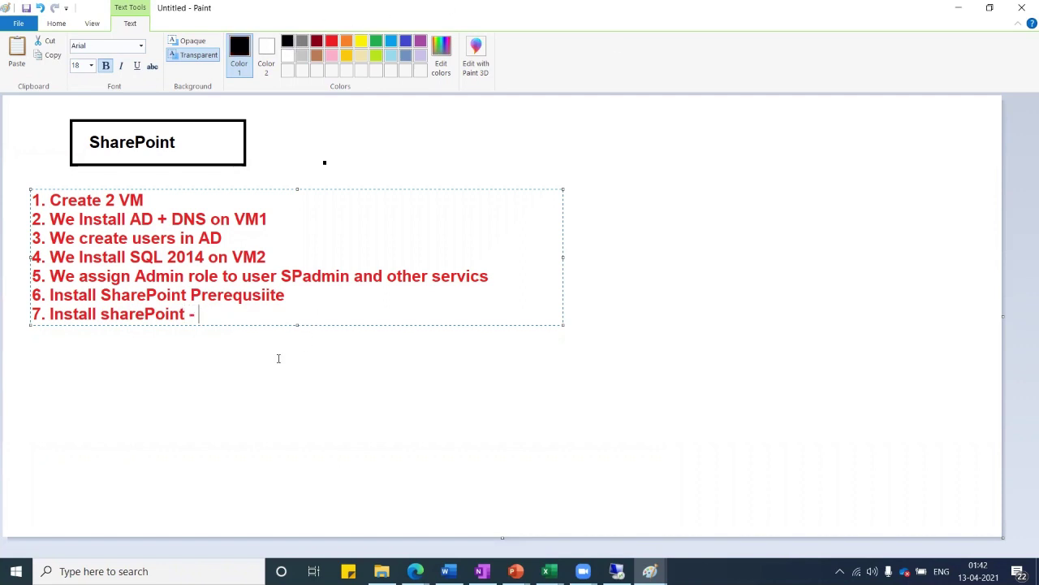
text(Single Serve)
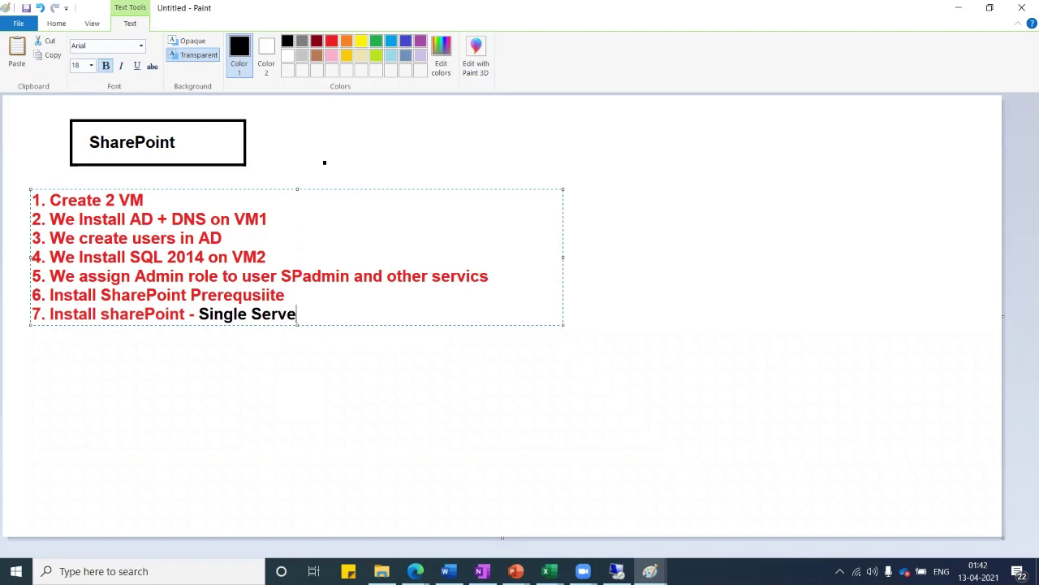
text(r Farm)
click(264, 367)
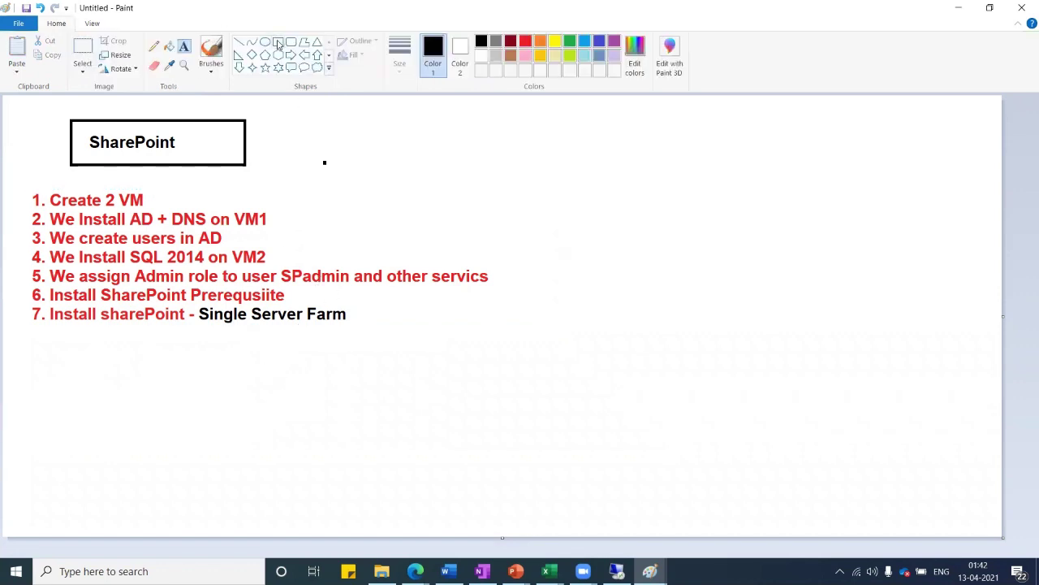
Draw two tall black rectangles side by side below the numbered list to represent the two servers.
click(277, 41)
drag(144, 344, 238, 447)
drag(360, 342, 444, 446)
drag(532, 441, 536, 475)
Label the right server rectangle "AD" and the left one "SQL + SharePoint" on three lines, in black text beneath them.
click(184, 46)
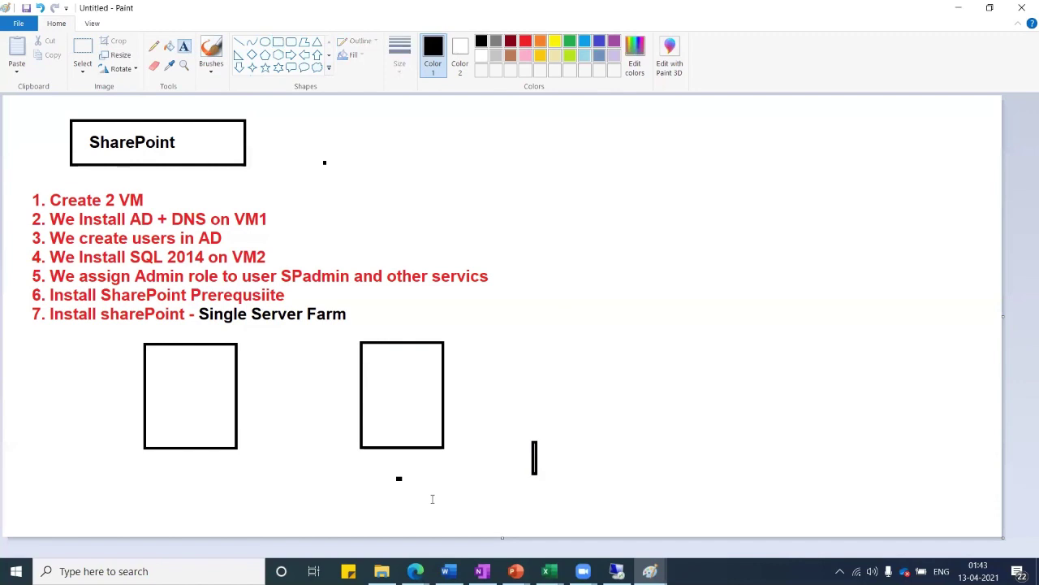
click(376, 467)
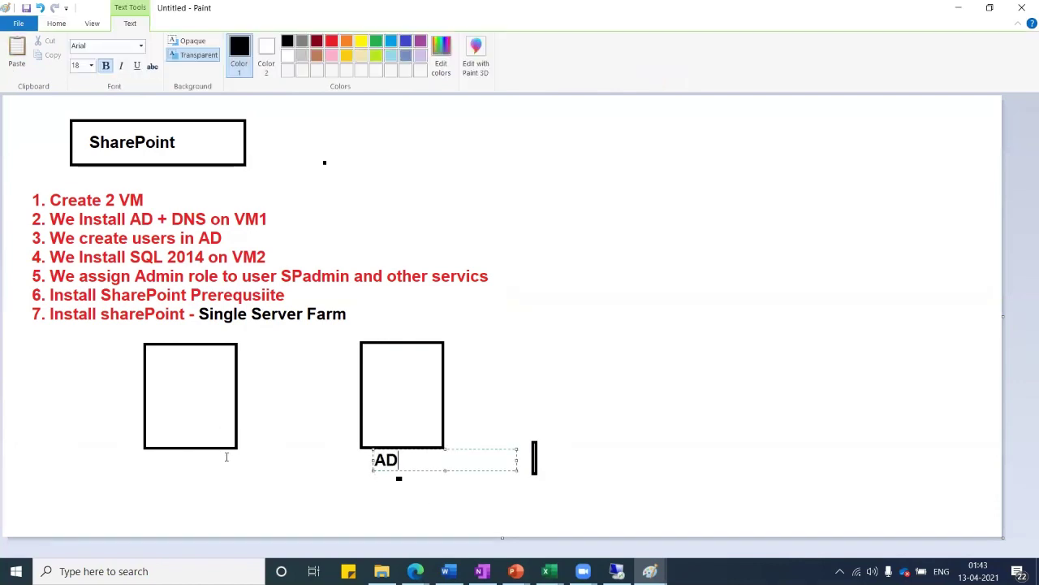
click(226, 456)
click(159, 464)
text(SQ)
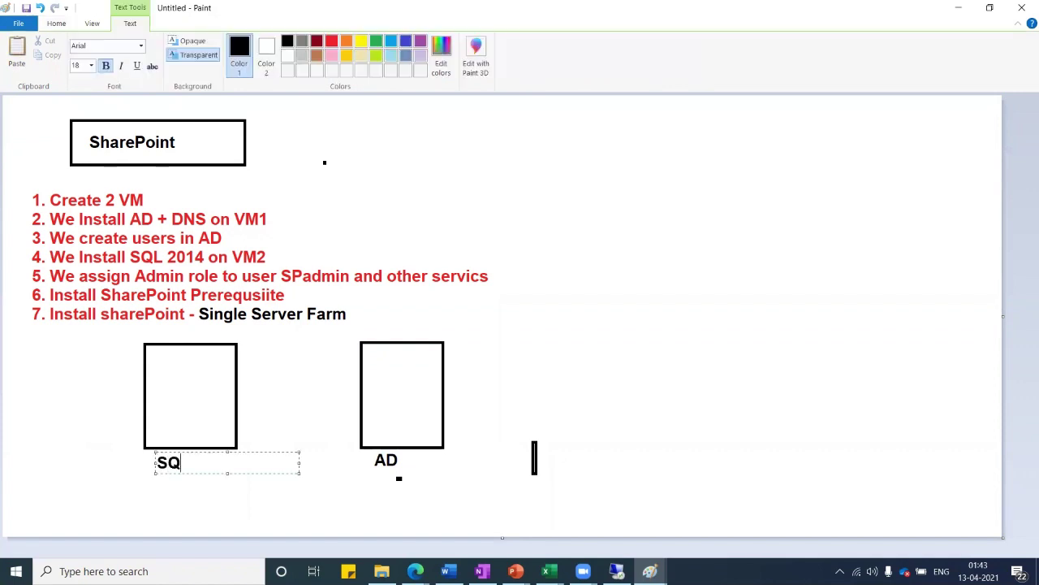
text(L)
key(Return)
key(Return)
text(SharePoint)
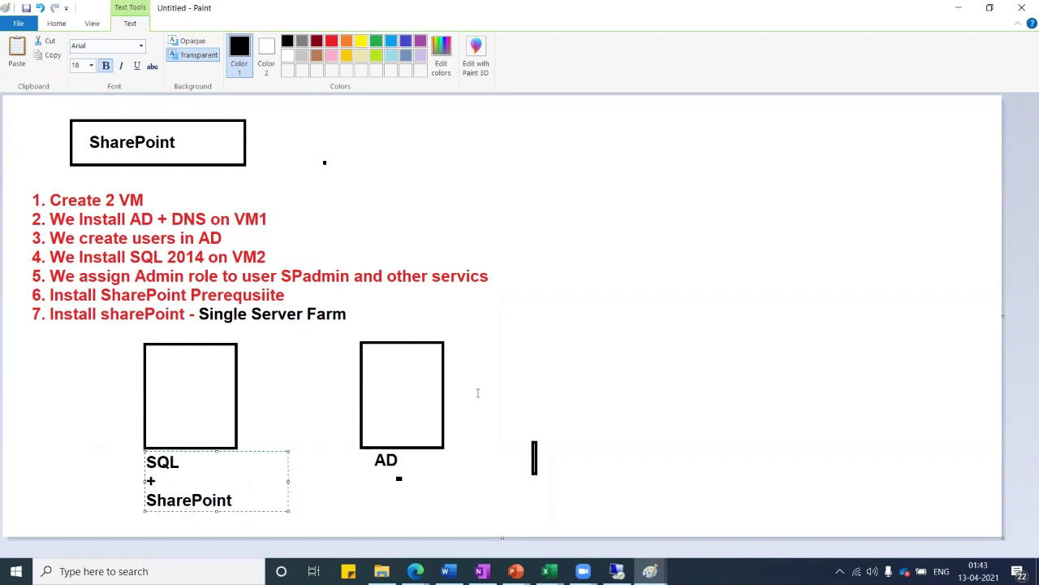
click(479, 390)
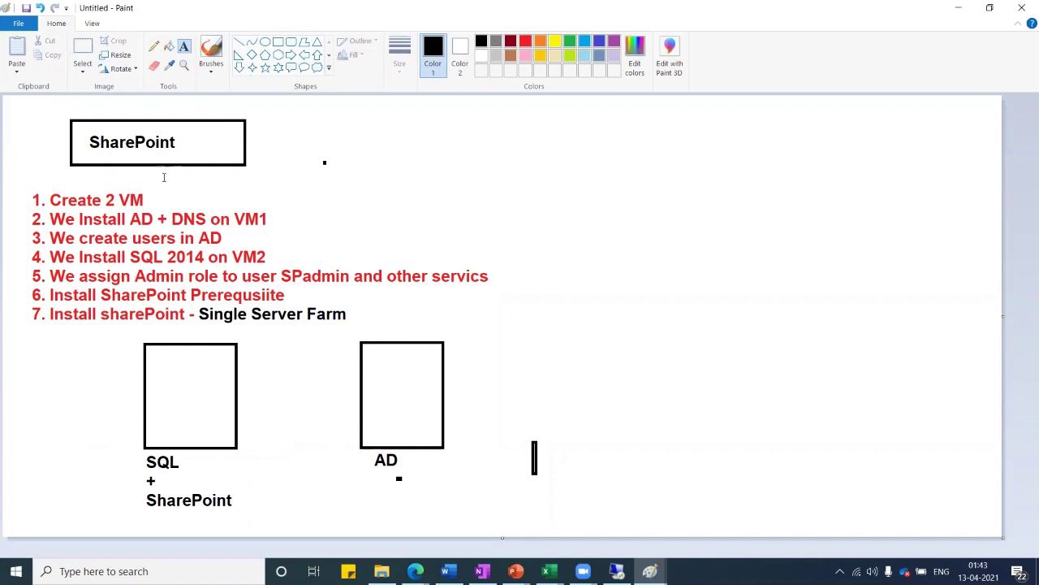
Draw a wide black rectangle near the canvas's upper-right corner, level with the SharePoint box.
click(278, 43)
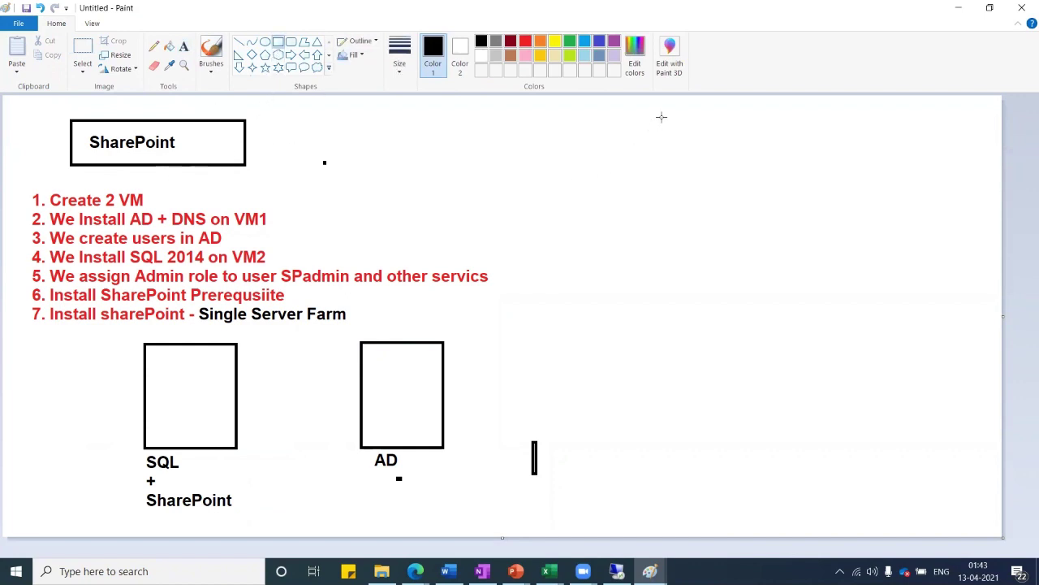
drag(662, 117, 801, 160)
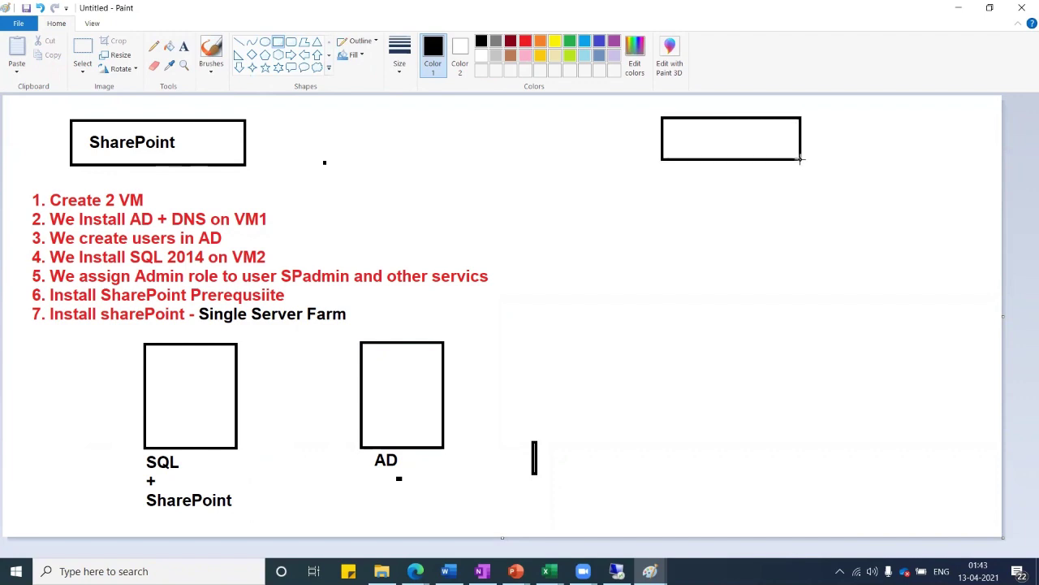
click(868, 161)
Label the empty rectangle near the canvas's upper-right corner "App Services" in red text.
click(185, 47)
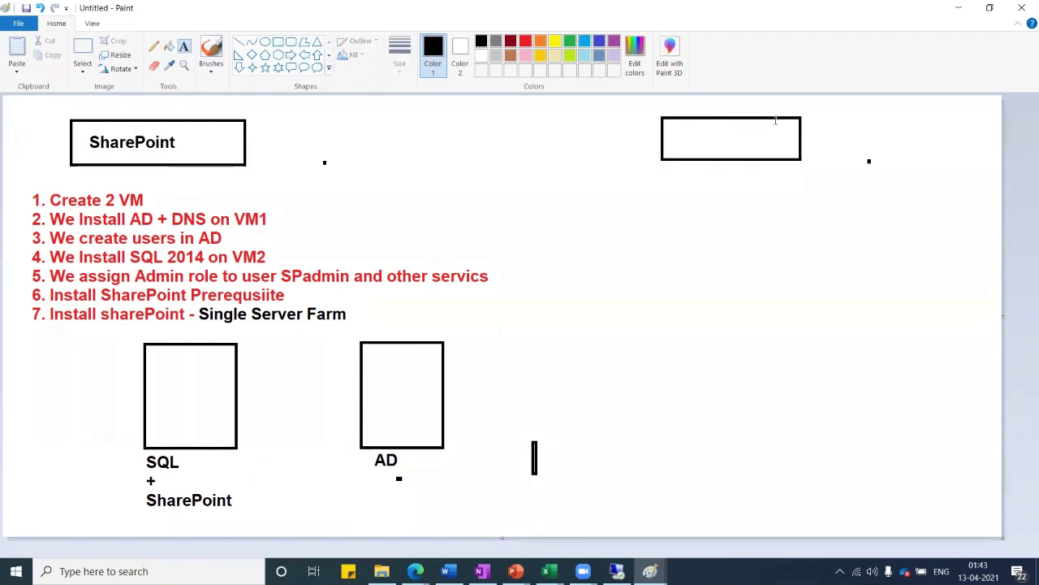
click(817, 133)
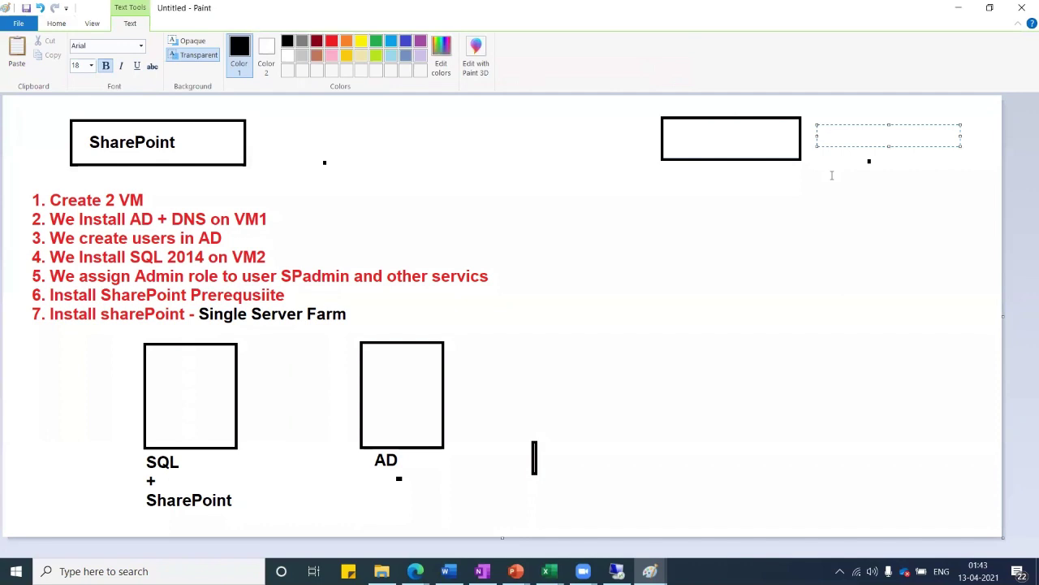
text(A)
key(BackSpace)
click(331, 42)
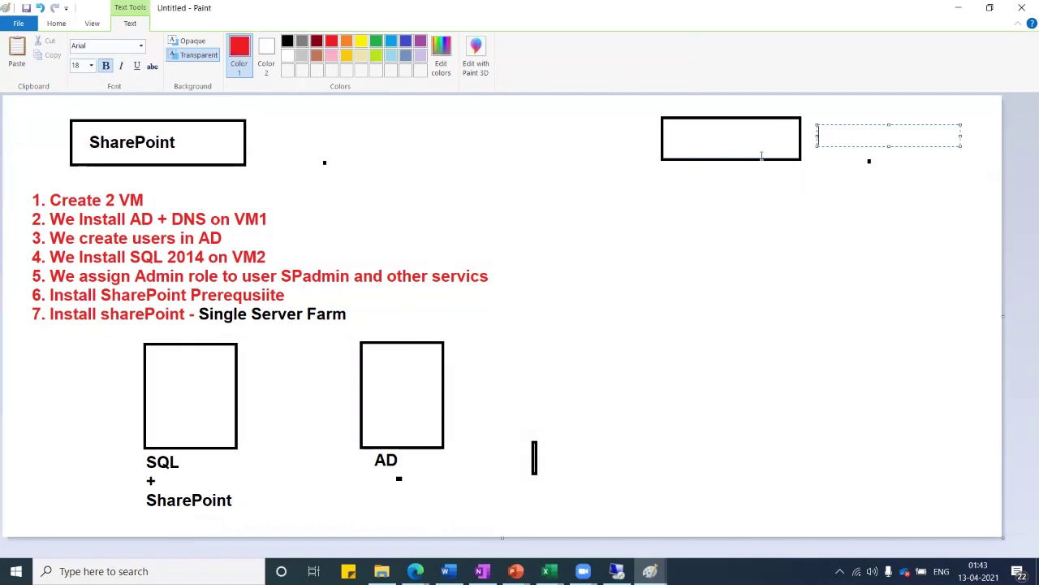
click(678, 139)
click(675, 134)
text(Appn)
key(BackSpace)
text(Ser)
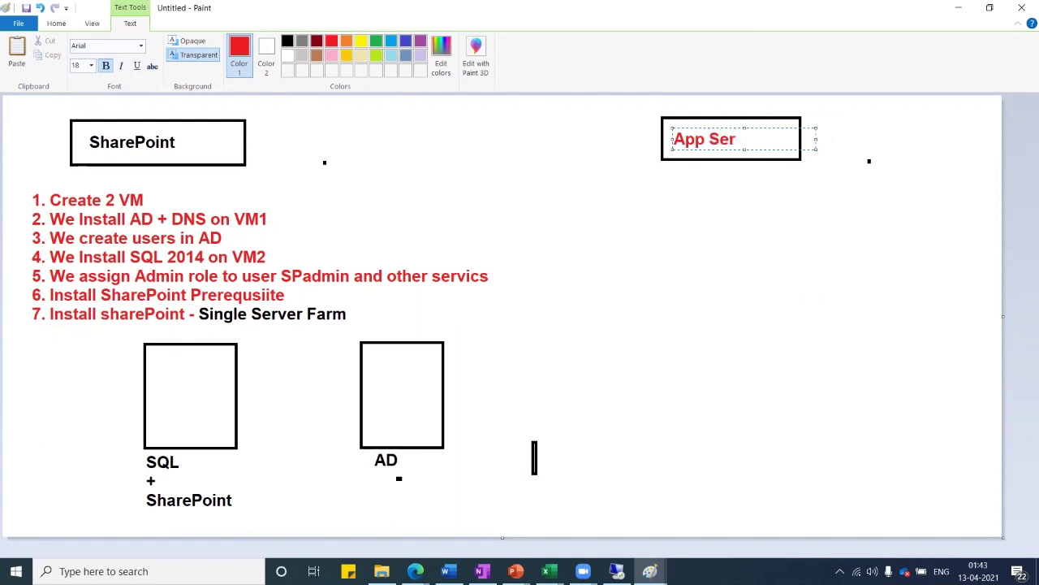
text(vices)
click(649, 192)
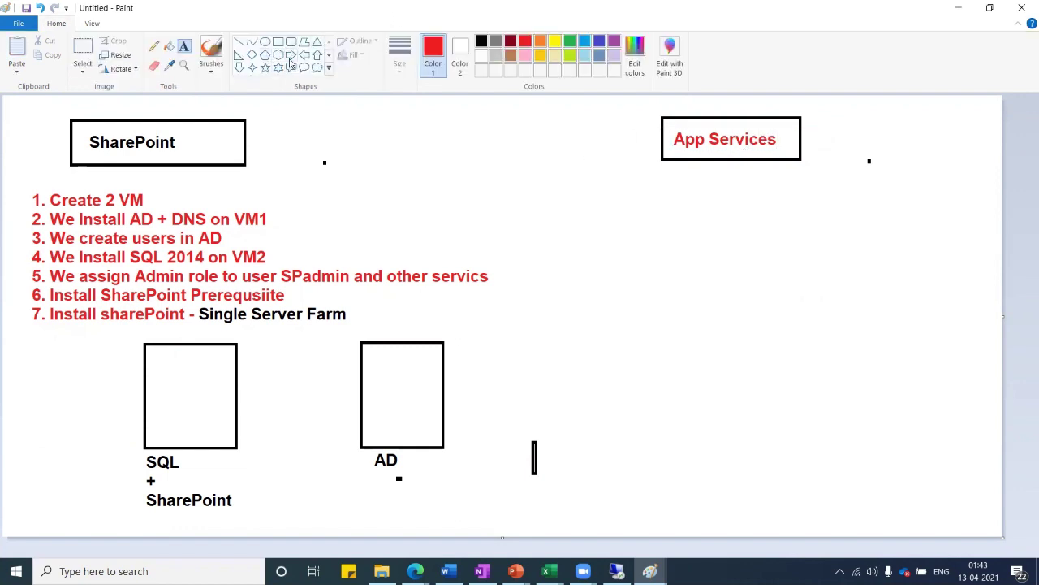
Draw a red left-pointing arrow from the App Services box and write "WSS_Content" in black at its tip.
click(304, 55)
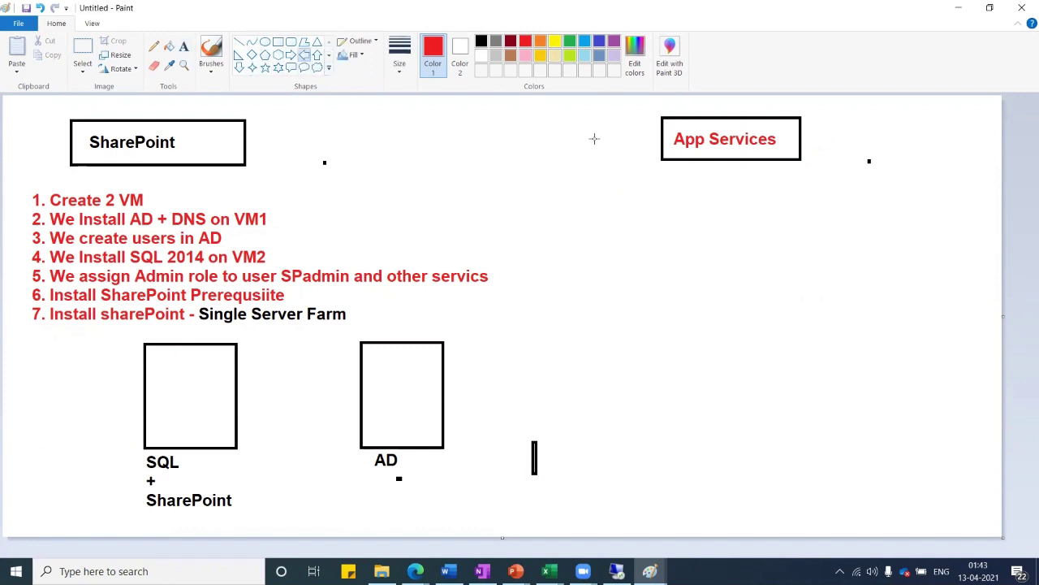
drag(657, 136, 579, 153)
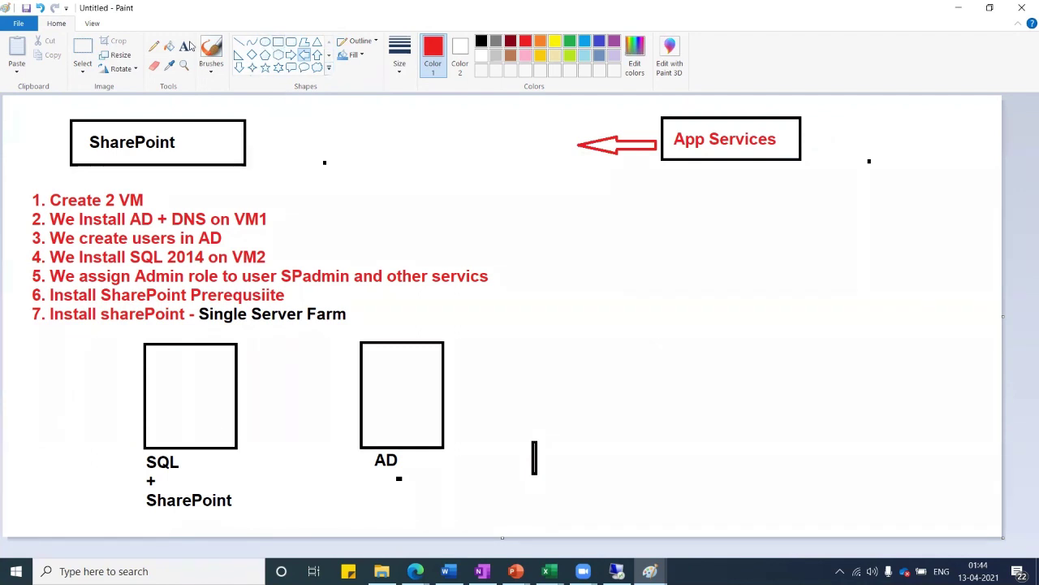
click(185, 46)
click(481, 41)
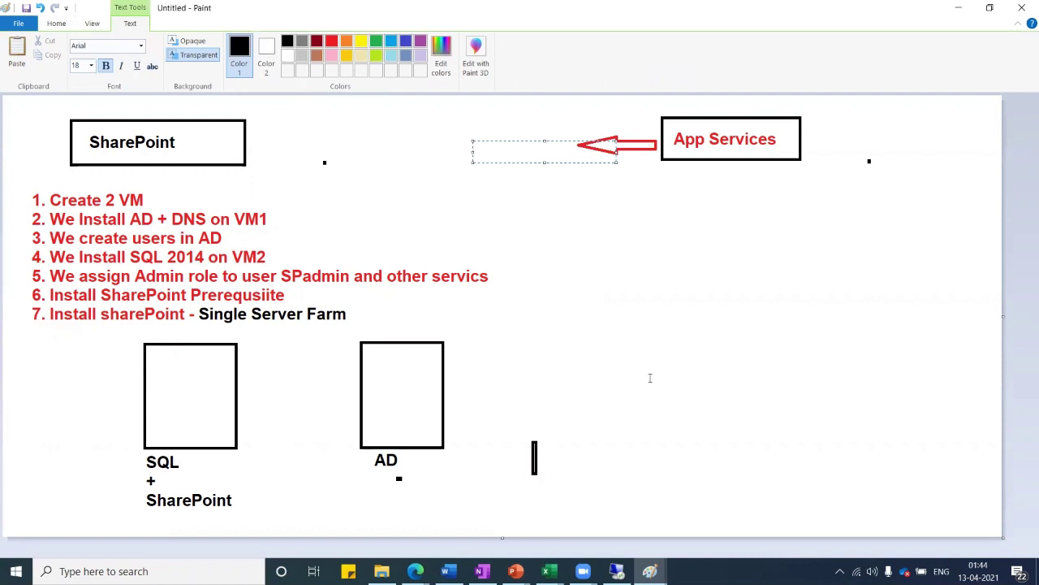
text(WSS)
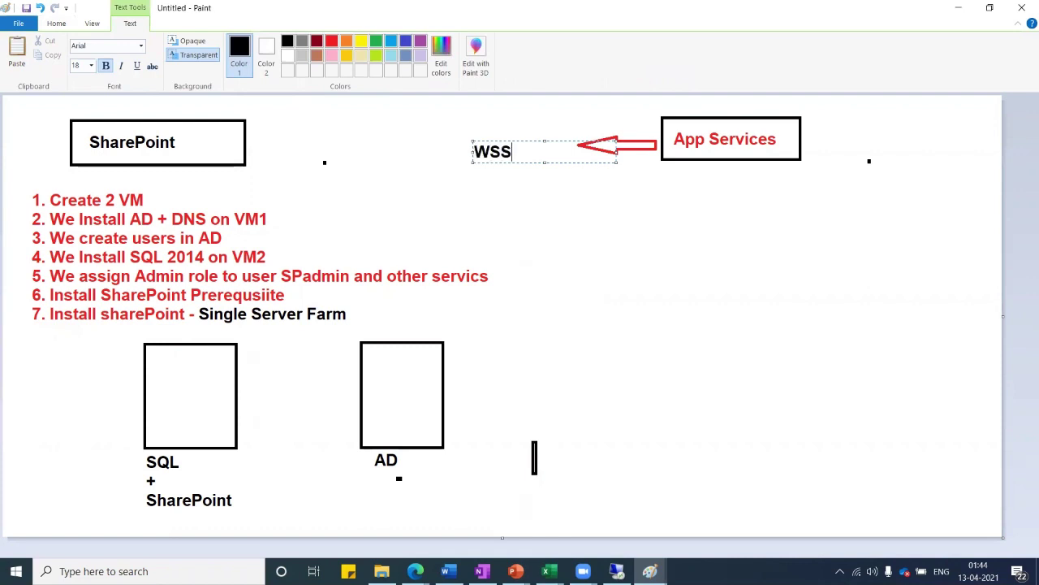
text(_Contend)
drag(532, 142, 498, 132)
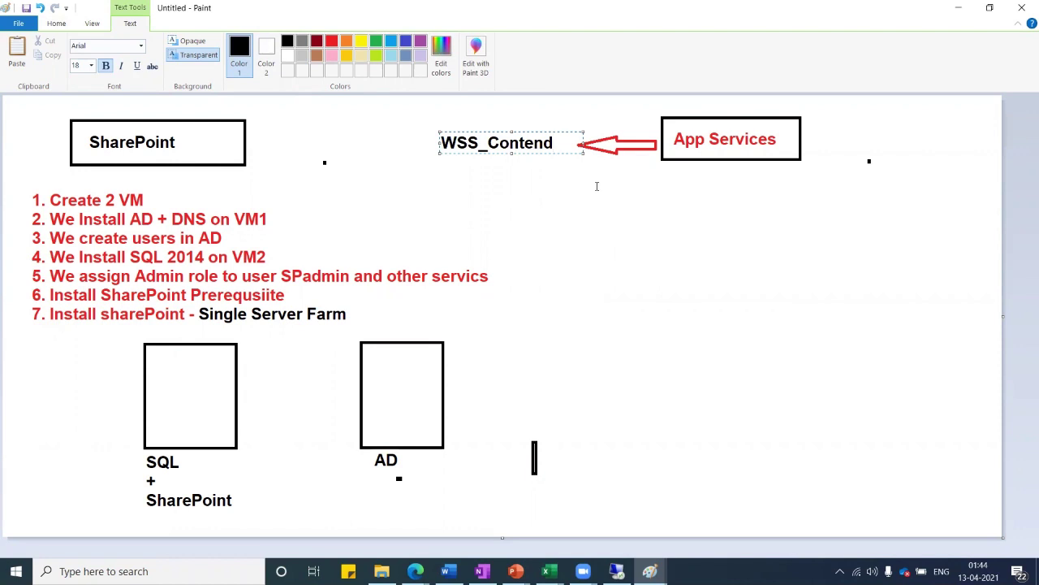
key(BackSpace)
text(t)
click(531, 173)
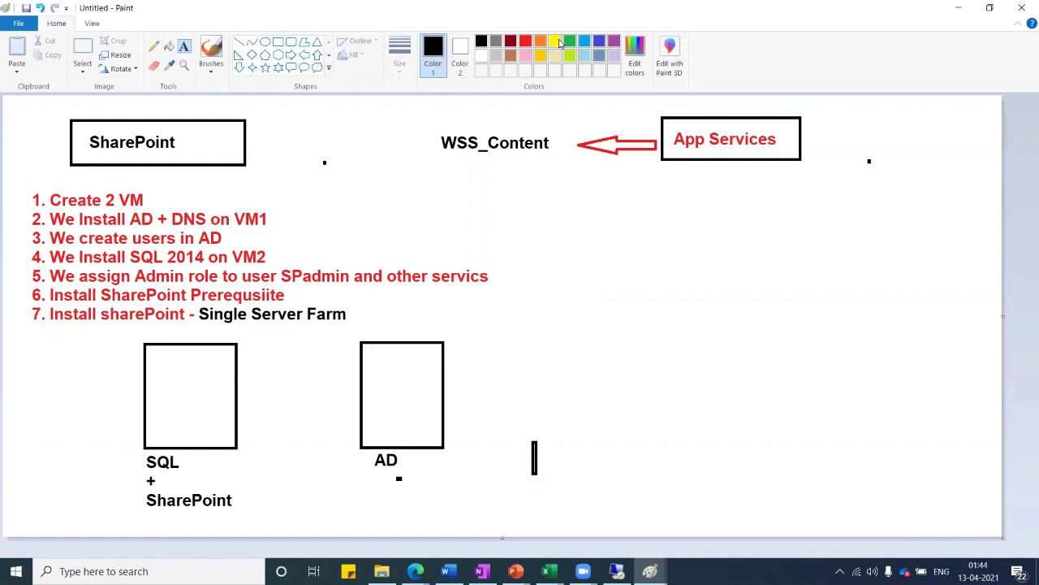
Add the heading "Database in SQL" in indigo text just above "WSS_Content".
click(598, 42)
click(409, 122)
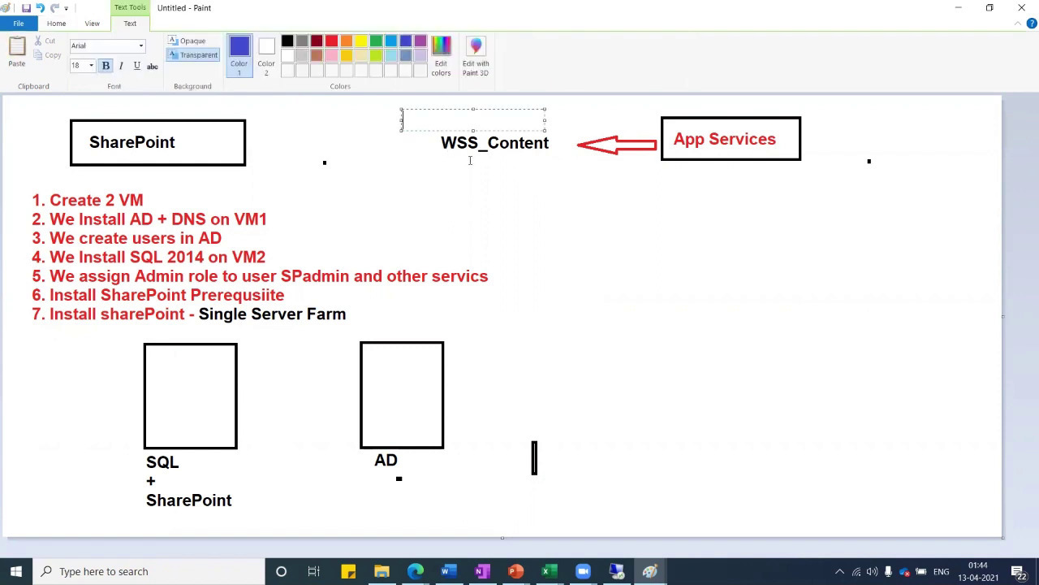
text(Database)
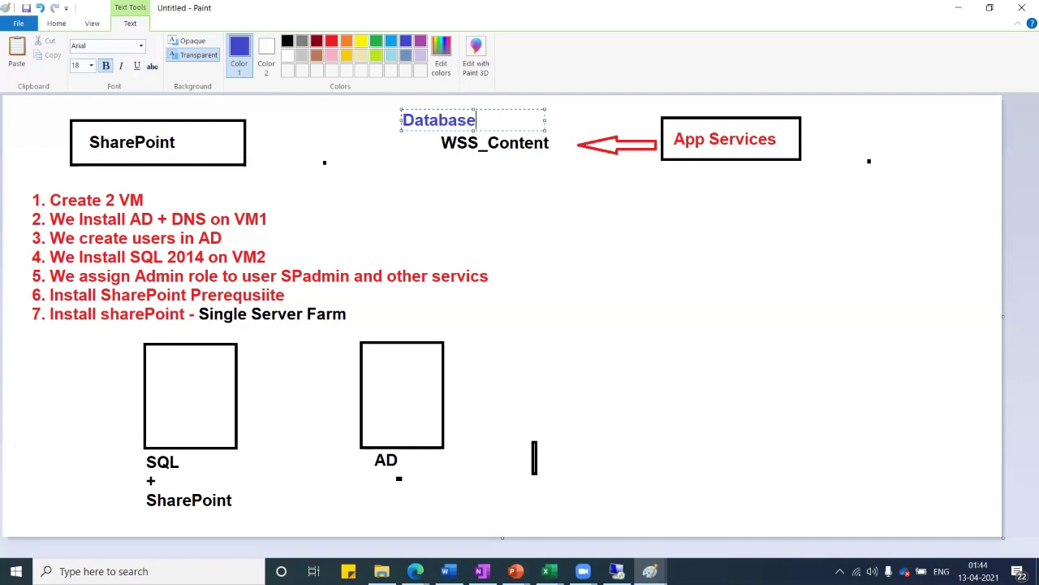
text( in SQL)
Switch to SQL Server Management Studio in the remote session, connect to the SPVM database engine and expand its Databases folder.
click(616, 571)
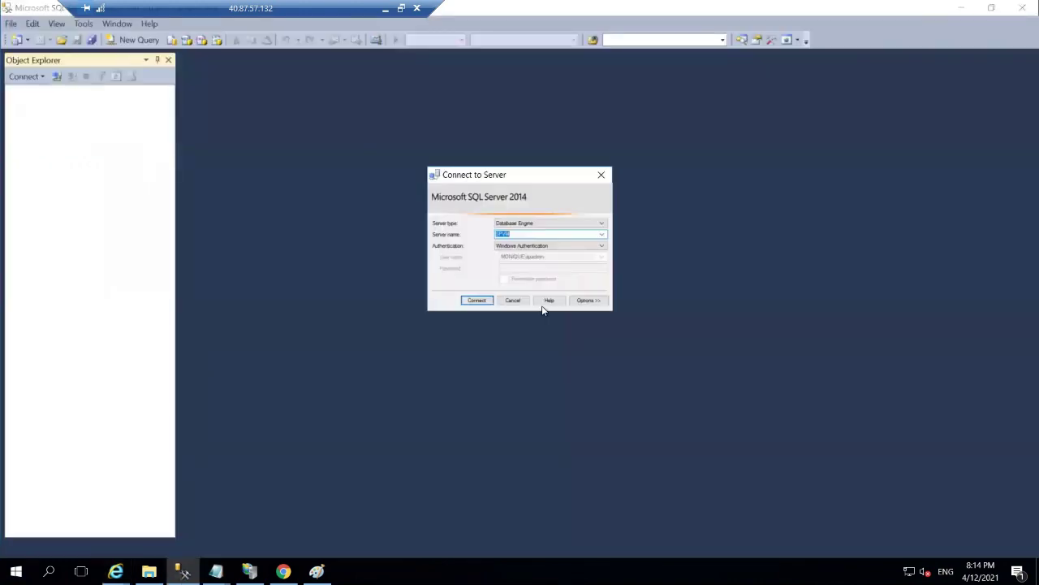
click(467, 300)
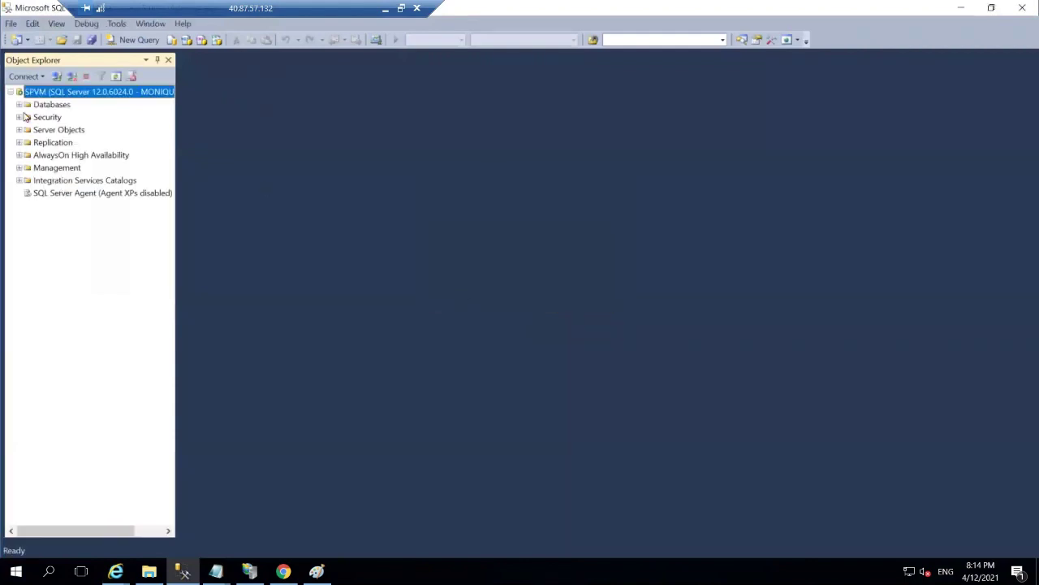
click(20, 105)
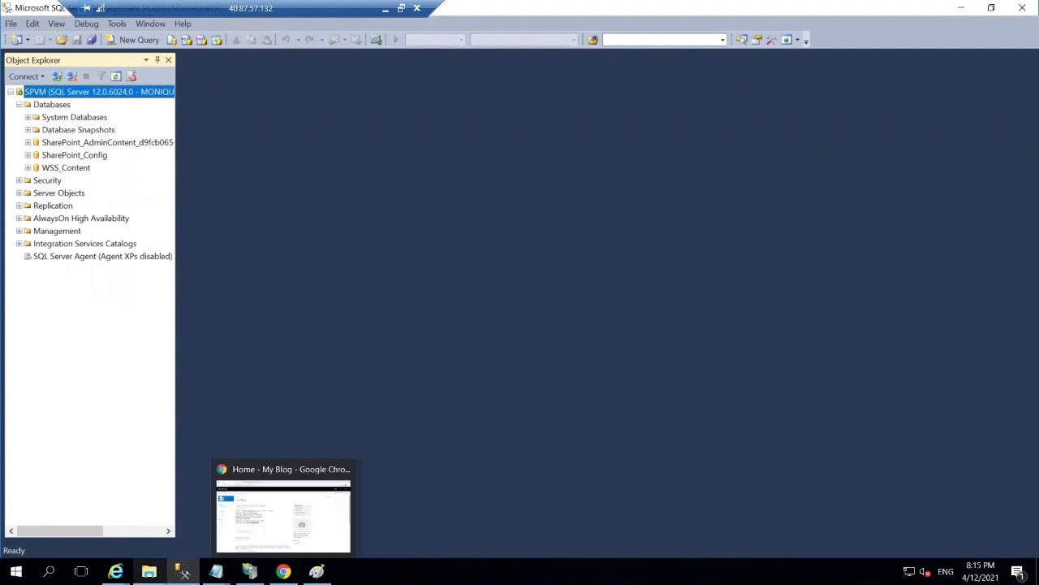
Switch to SharePoint Central Administration in Internet Explorer and open the Application Management page.
mouse_move(116, 571)
click(124, 514)
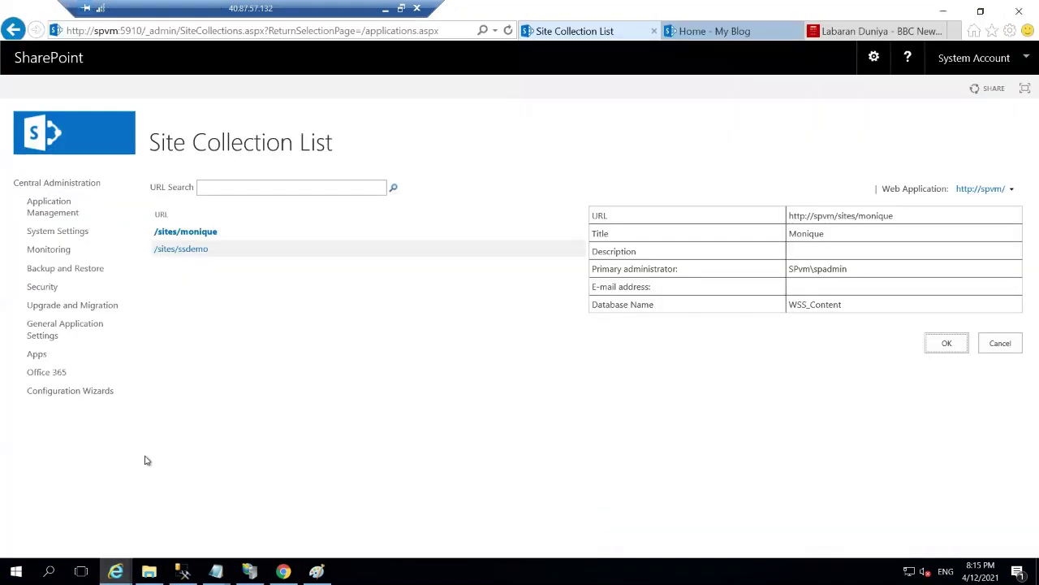
click(68, 213)
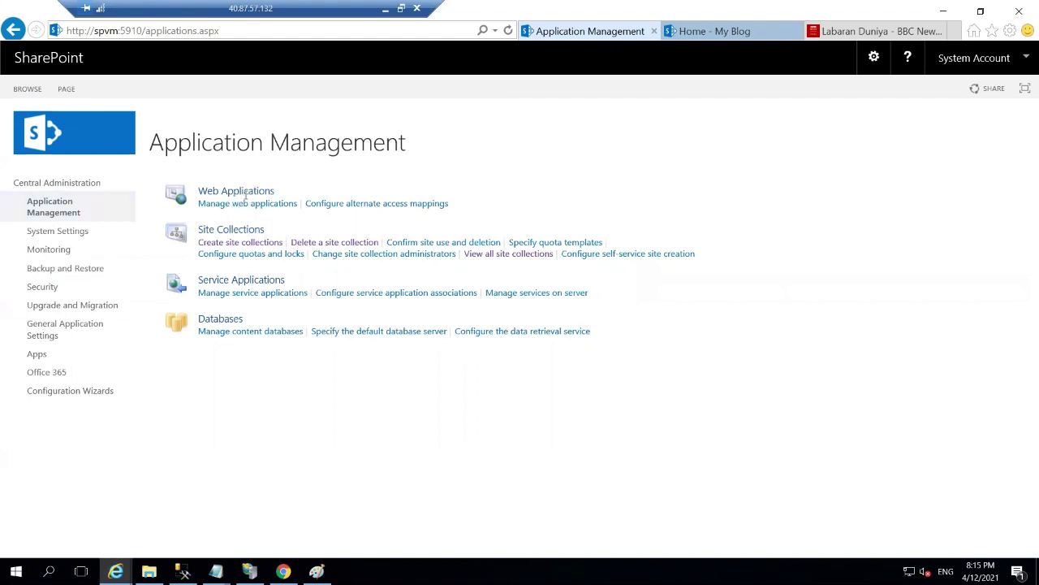
Return to the Paint diagram, finish the "Database in SQL" text and choose the right arrow shape in indigo.
click(387, 10)
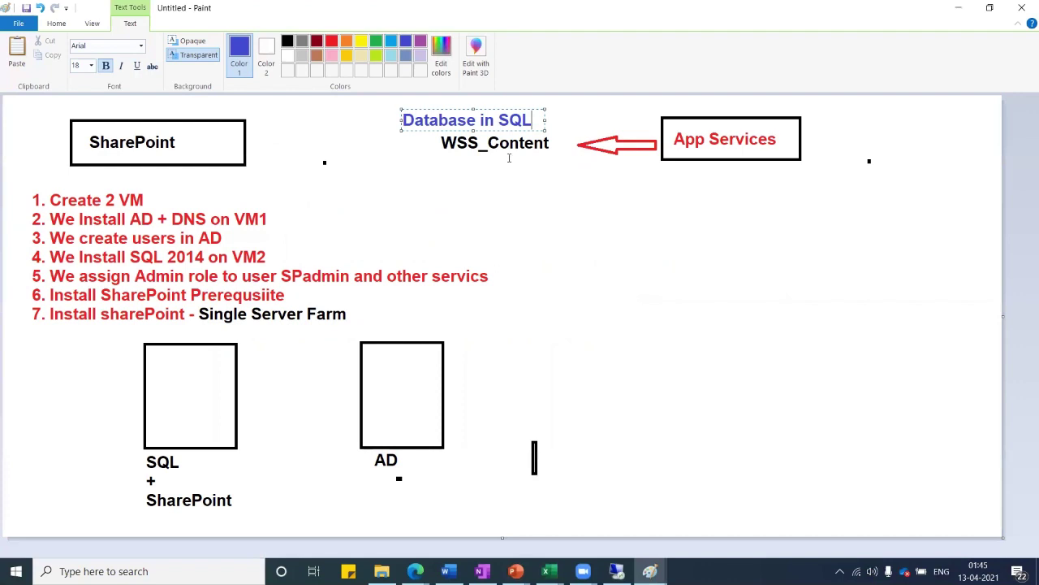
click(557, 206)
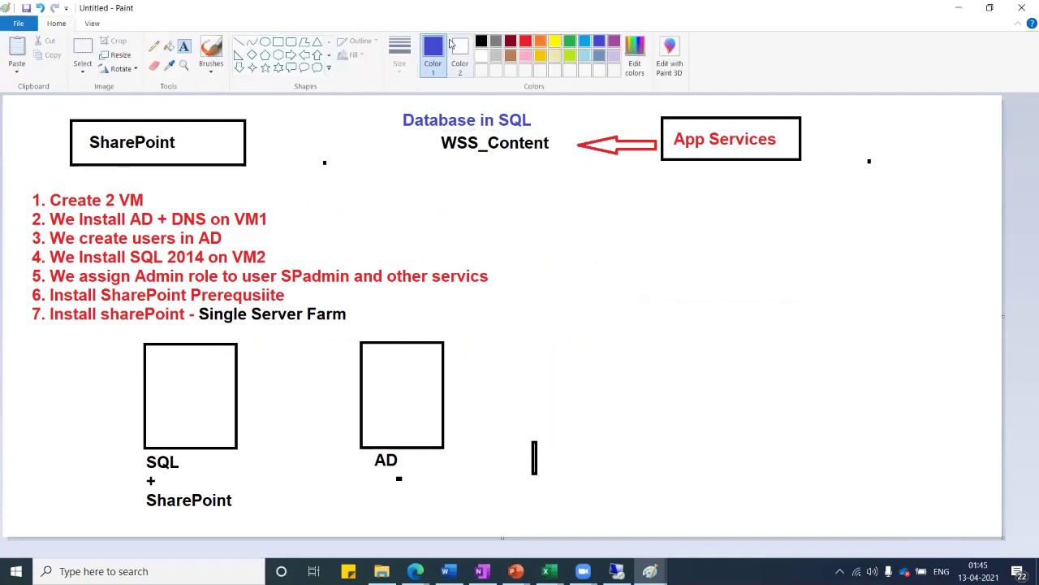
click(291, 55)
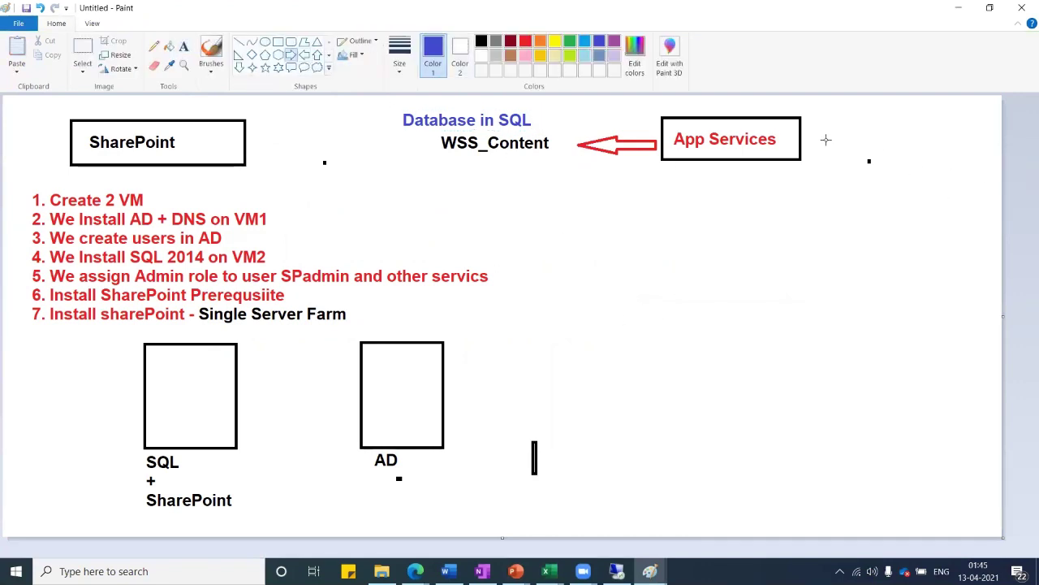